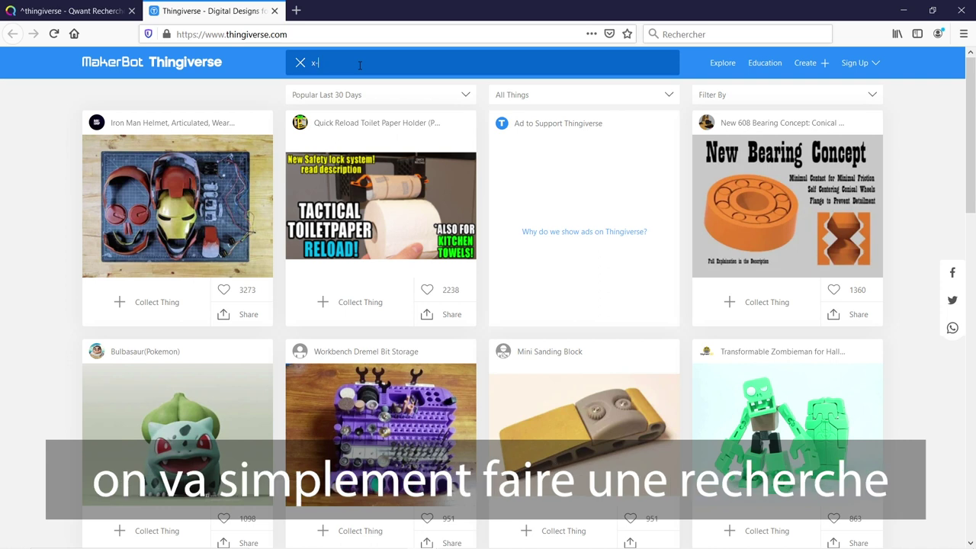
Search Thingiverse for "x-wing lasercut".
{"action": "type", "text": "win"}
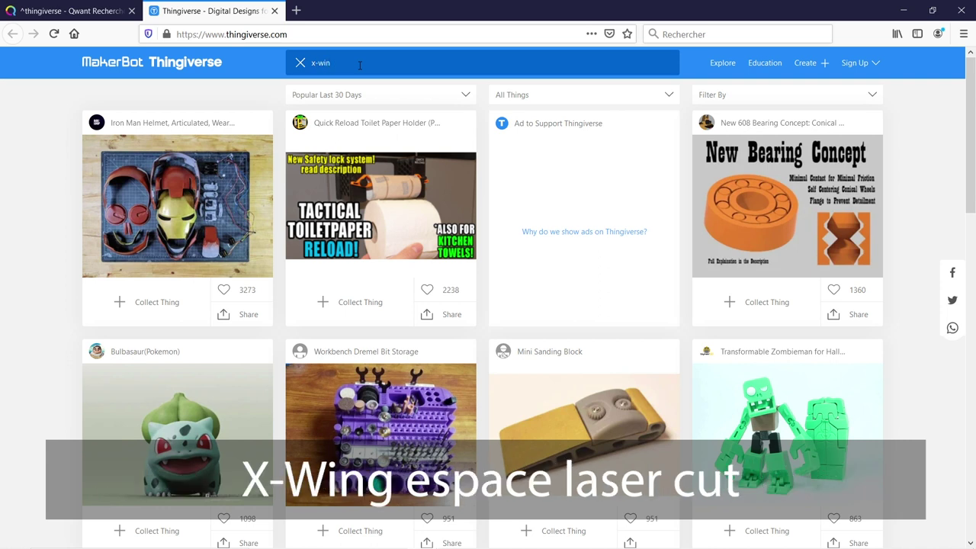
{"action": "type", "text": "g lasercut"}
{"action": "key", "text": "Return"}
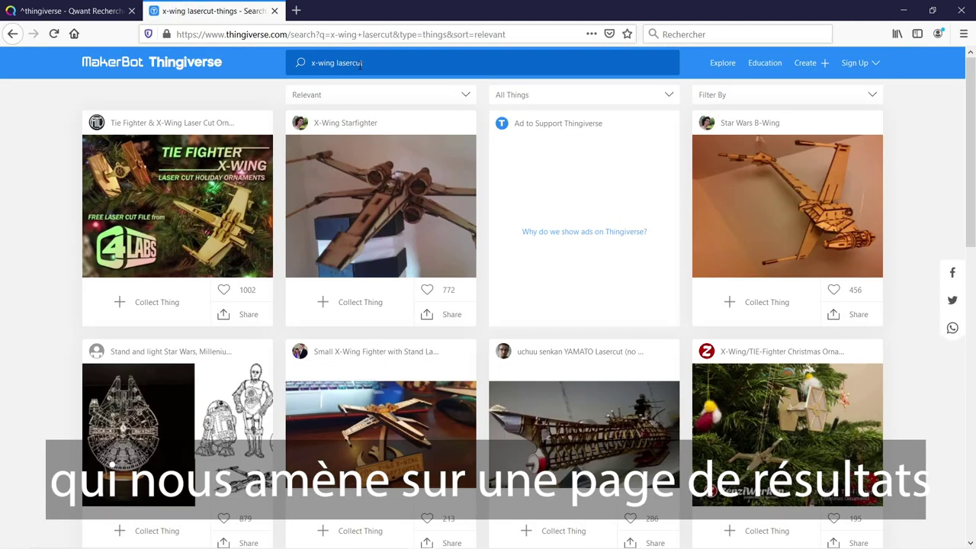
Look through the search results and open the "Small X-Wing Fighter with Stand Lasercut" model page.
{"action": "scroll", "coordinate": [461, 229], "scroll_direction": "down", "scroll_amount": 1}
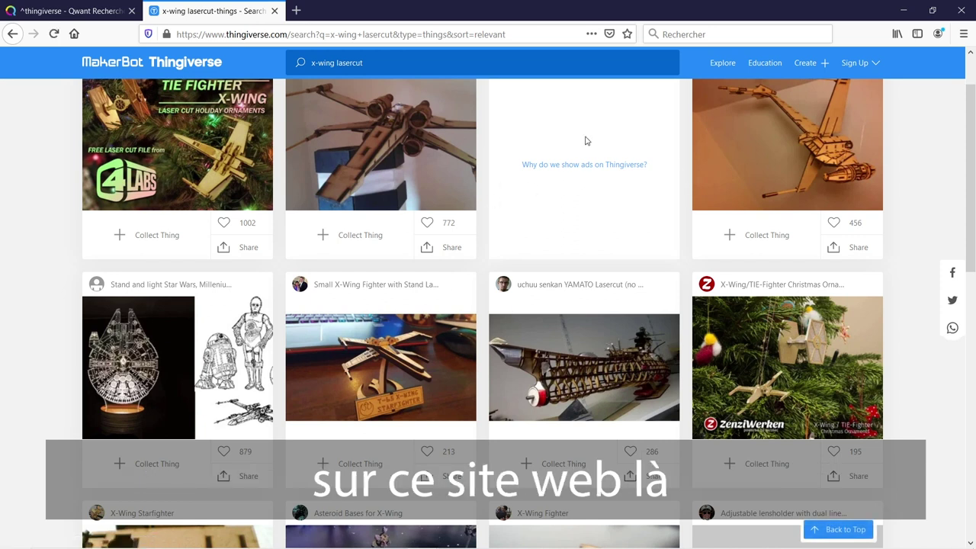
{"action": "scroll", "coordinate": [587, 139], "scroll_direction": "up", "scroll_amount": 1}
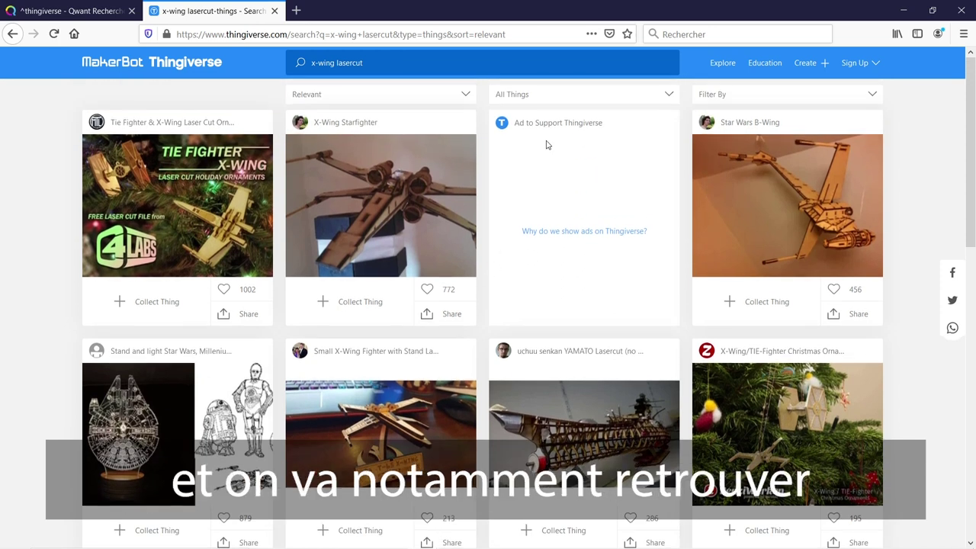
{"action": "scroll", "coordinate": [546, 144], "scroll_direction": "down", "scroll_amount": 1}
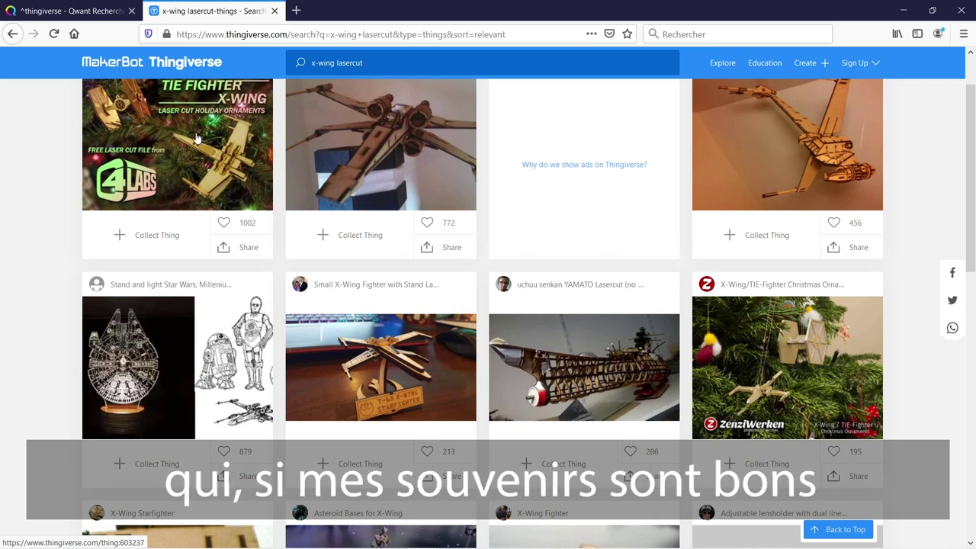
{"action": "scroll", "coordinate": [206, 149], "scroll_direction": "up", "scroll_amount": 1}
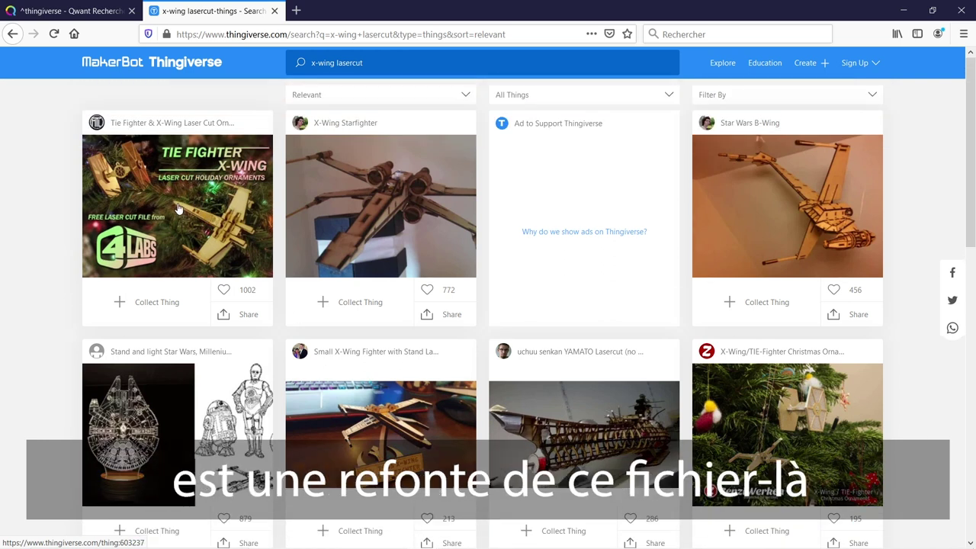
{"action": "scroll", "coordinate": [178, 206], "scroll_direction": "down", "scroll_amount": 1}
{"action": "scroll", "coordinate": [178, 206], "scroll_direction": "down", "scroll_amount": 1}
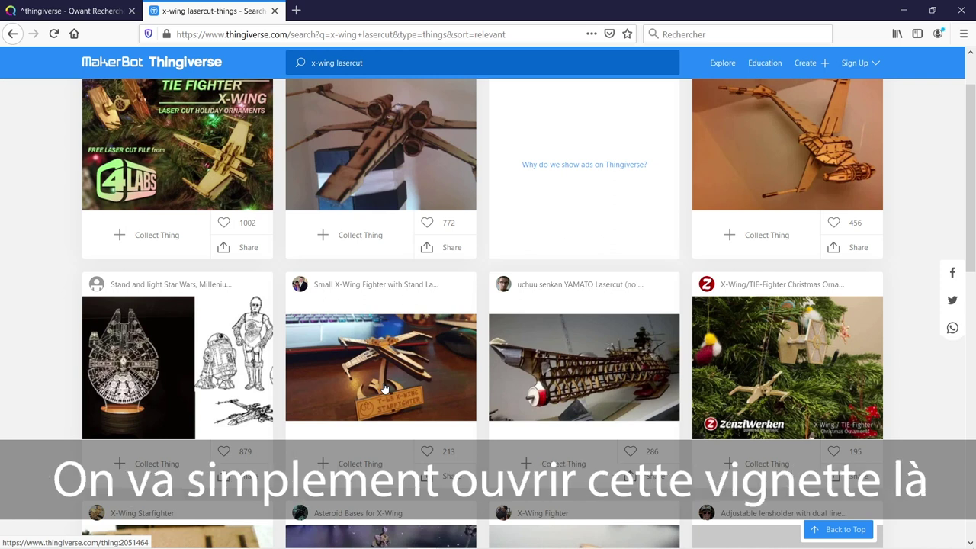
{"action": "left_click", "coordinate": [385, 389]}
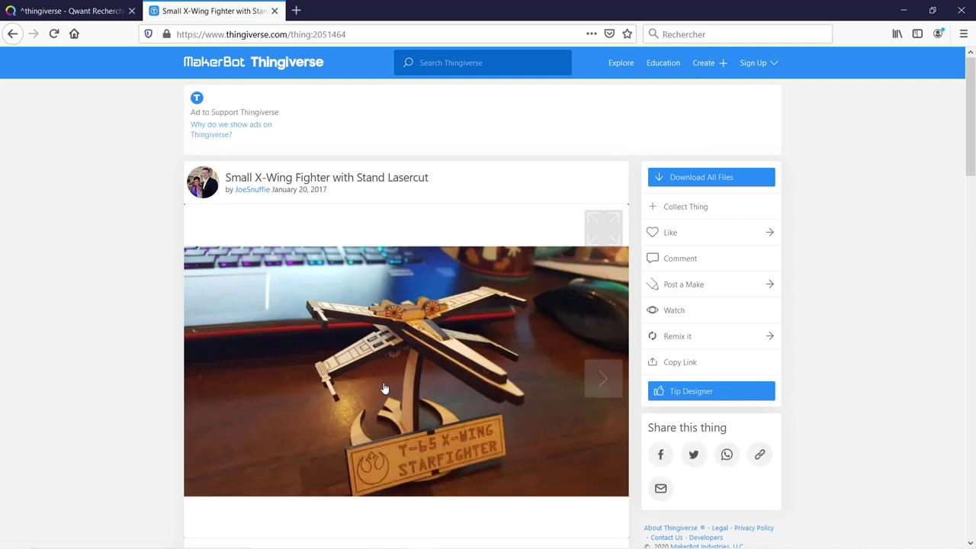
Look over the model page and download all its files as a zip archive.
{"action": "scroll", "coordinate": [384, 388], "scroll_direction": "down", "scroll_amount": 6}
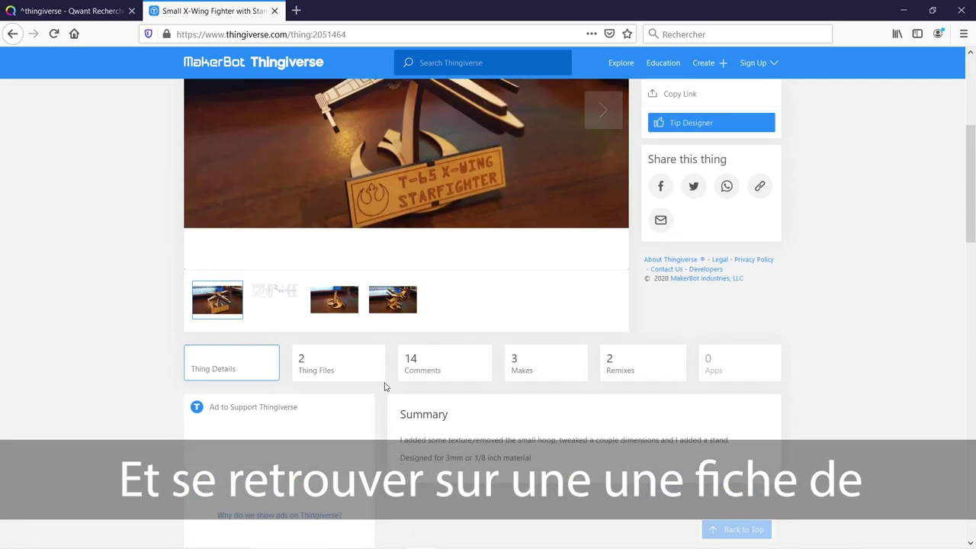
{"action": "scroll", "coordinate": [385, 387], "scroll_direction": "up", "scroll_amount": 2}
{"action": "scroll", "coordinate": [386, 387], "scroll_direction": "up", "scroll_amount": 2}
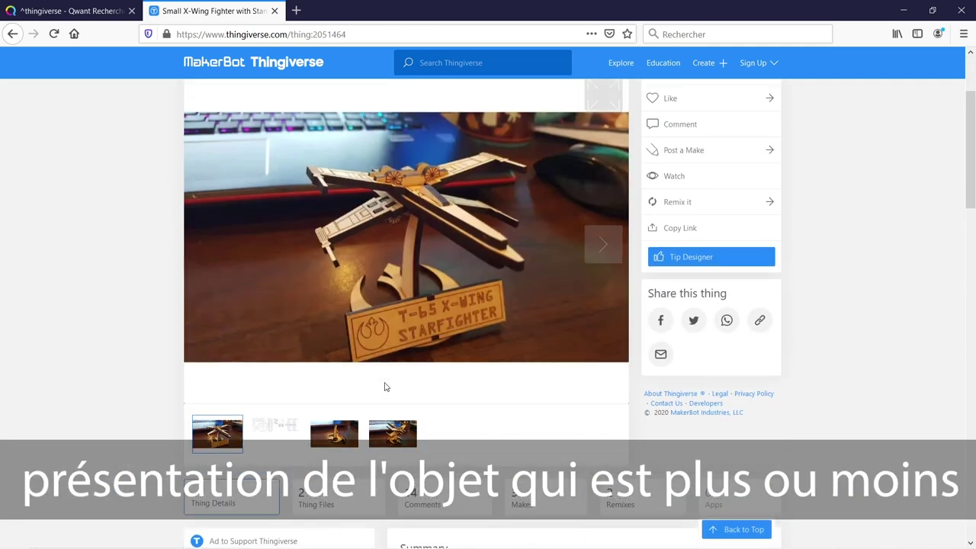
{"action": "scroll", "coordinate": [384, 386], "scroll_direction": "up", "scroll_amount": 2}
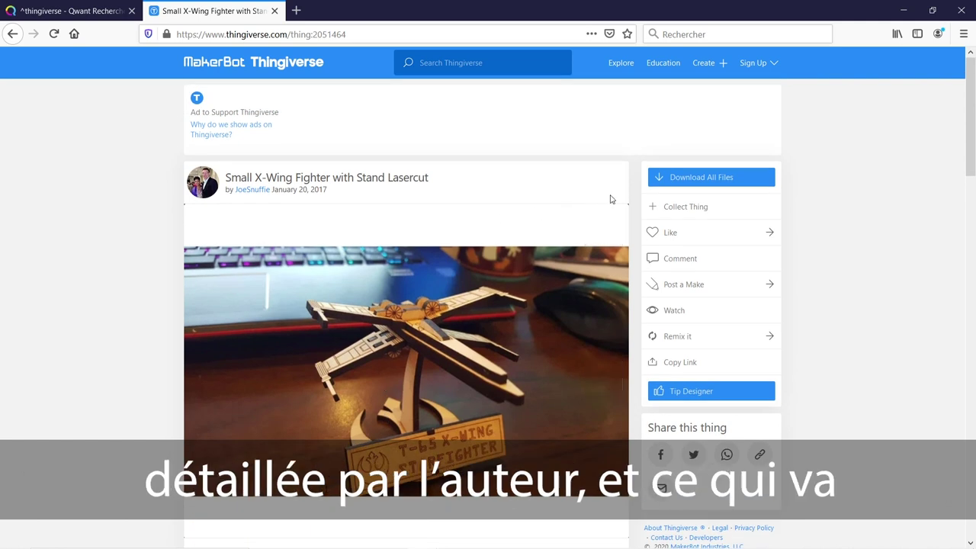
{"action": "left_click", "coordinate": [699, 180]}
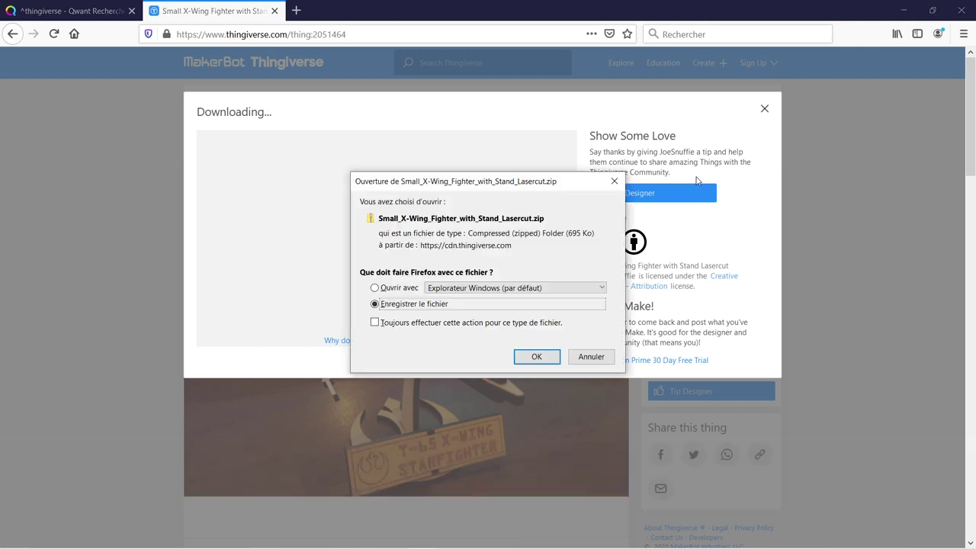
{"action": "left_click", "coordinate": [535, 358]}
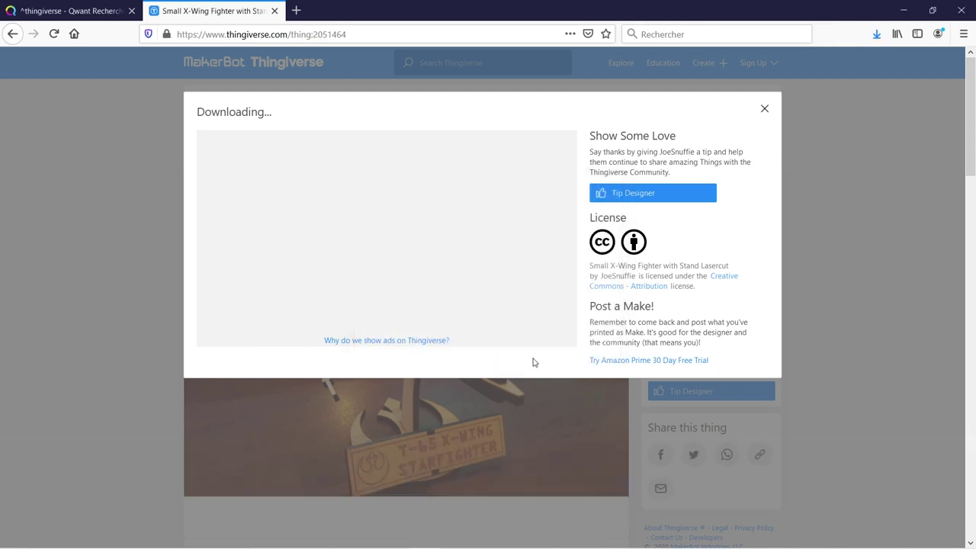
Switch to the desktop and extract Small_X-Wing_Fighter_with_Stand_Lasercut.zip there.
{"action": "left_click", "coordinate": [903, 10]}
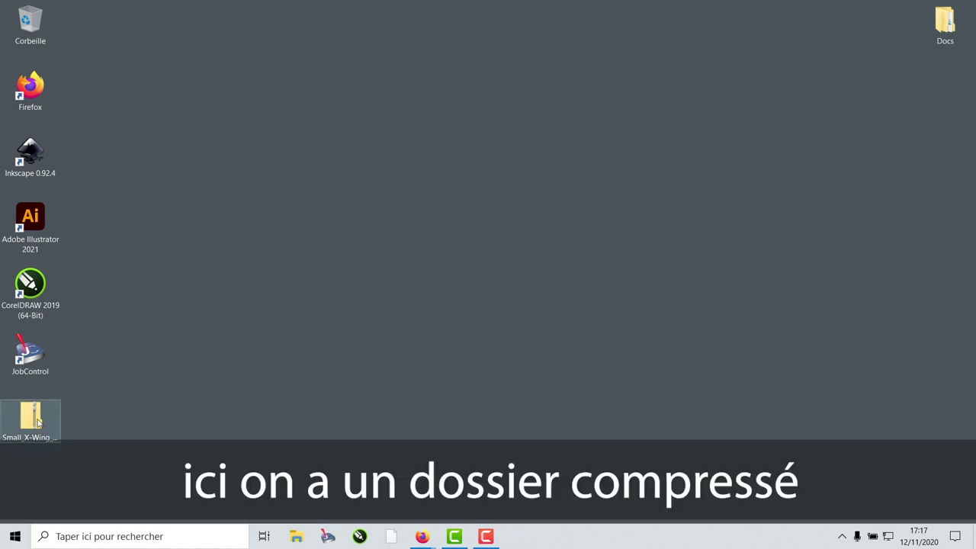
{"action": "right_click", "coordinate": [38, 422]}
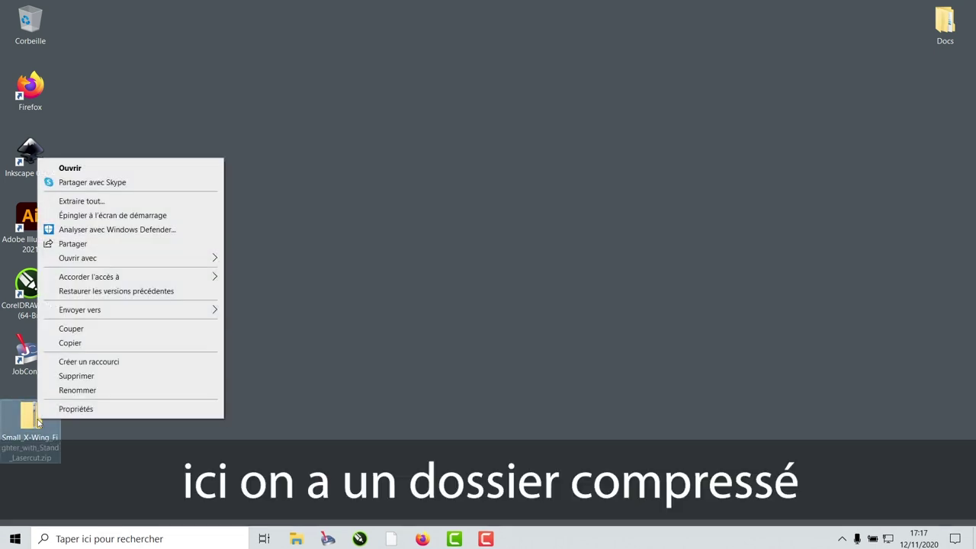
{"action": "left_click", "coordinate": [127, 202]}
{"action": "left_click", "coordinate": [585, 411]}
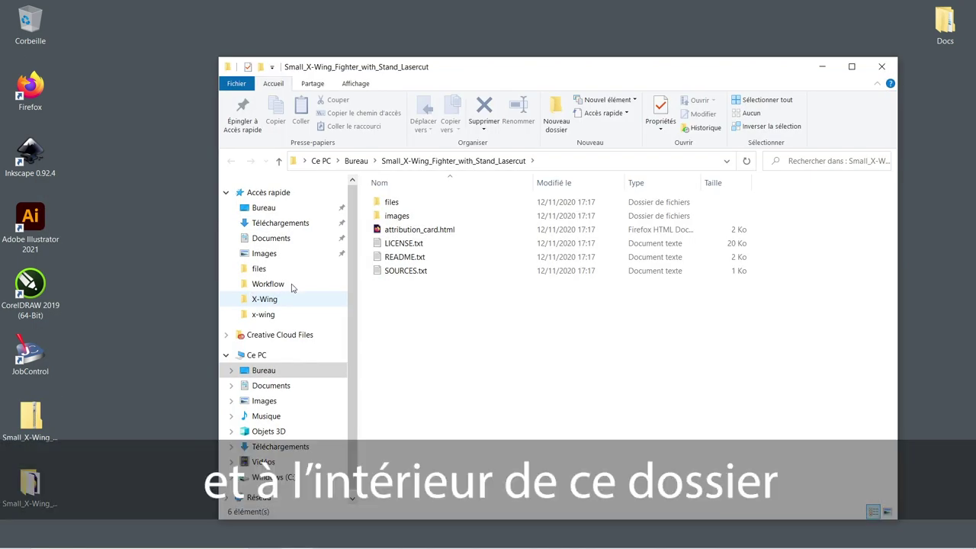
Open X-Wing.pdf from the extracted files folder in Adobe Illustrator 2021, using the RVB colour mode.
{"action": "double_click", "coordinate": [392, 202]}
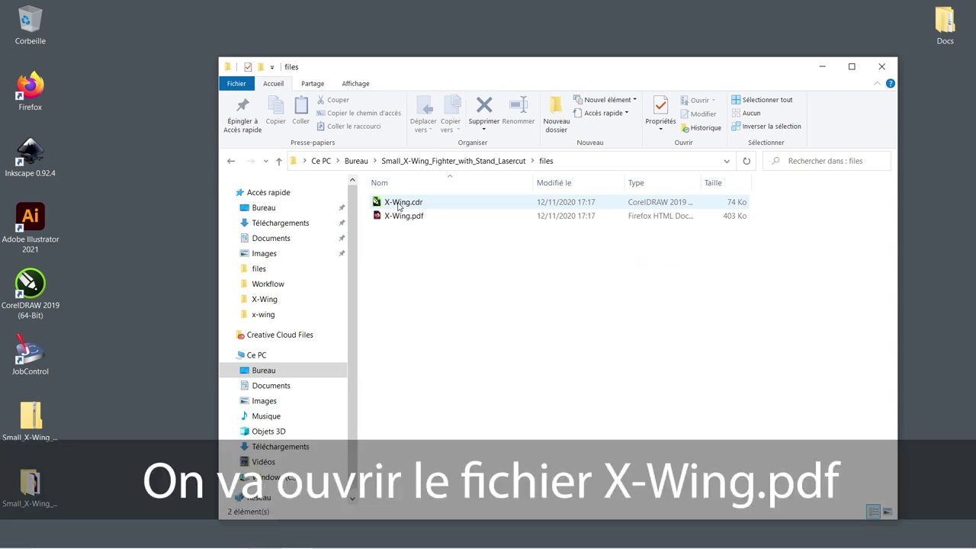
{"action": "left_click", "coordinate": [404, 216]}
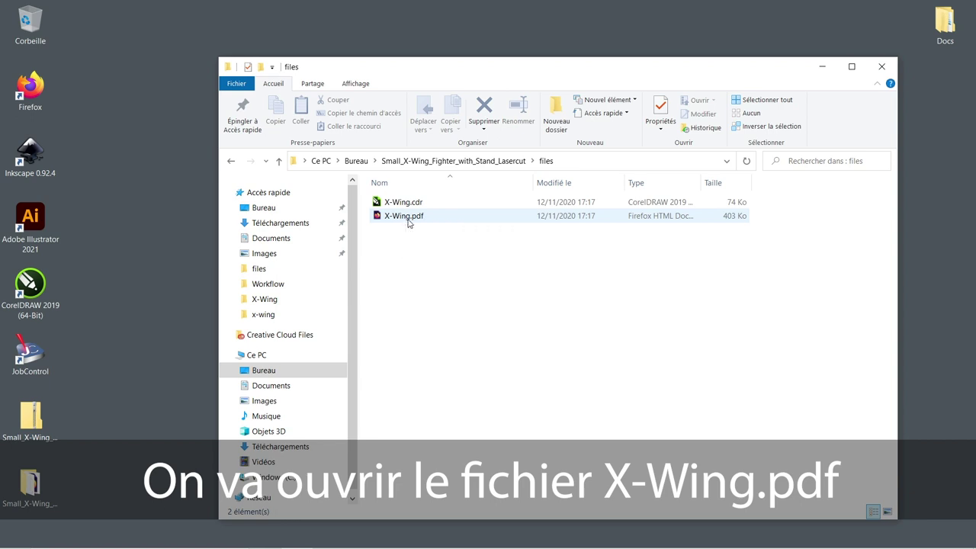
{"action": "right_click", "coordinate": [408, 221]}
{"action": "mouse_move", "coordinate": [538, 286]}
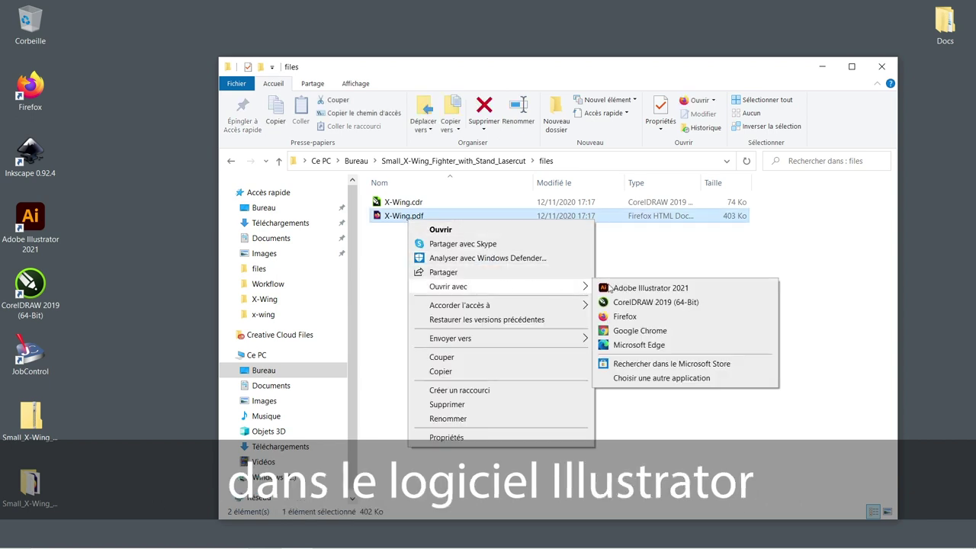
{"action": "left_click", "coordinate": [622, 287]}
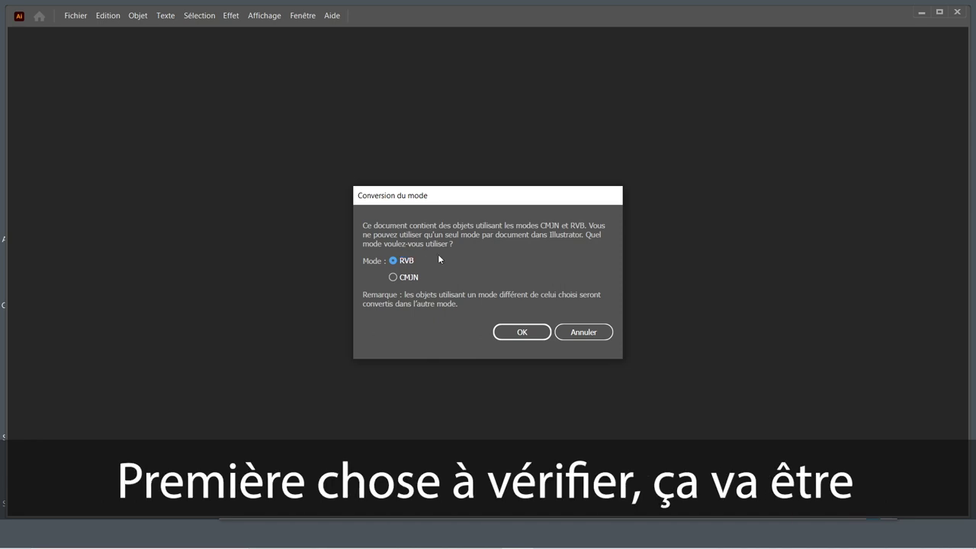
{"action": "left_click", "coordinate": [394, 262]}
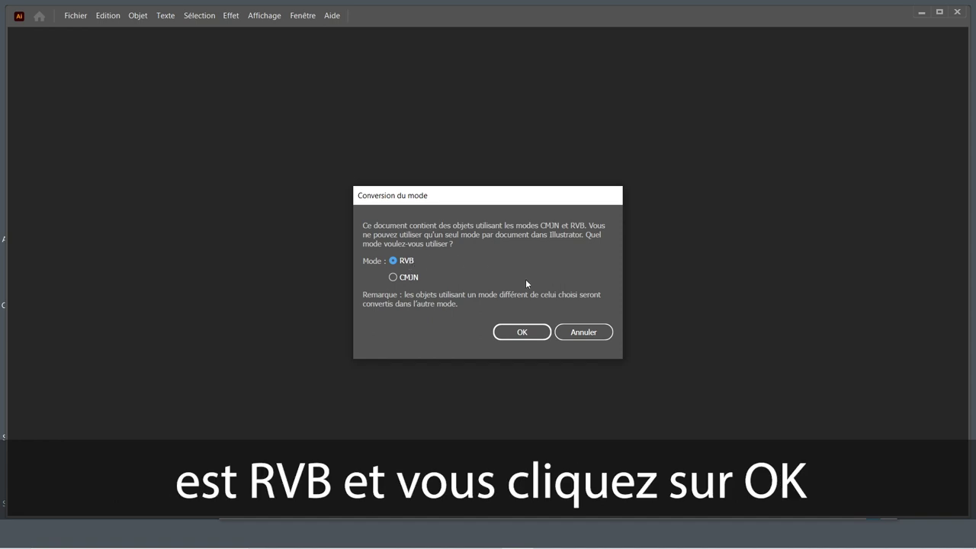
{"action": "left_click", "coordinate": [522, 332]}
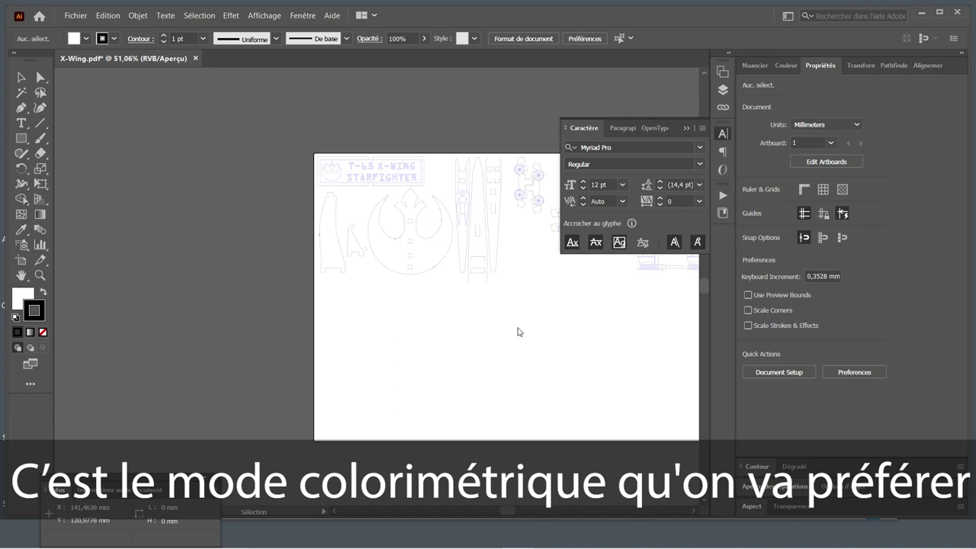
Select all objects with the same stroke colour as the outer outline of the T-65 X-Wing Starfighter nameplate.
{"action": "scroll", "coordinate": [399, 193], "scroll_direction": "up", "scroll_amount": 5}
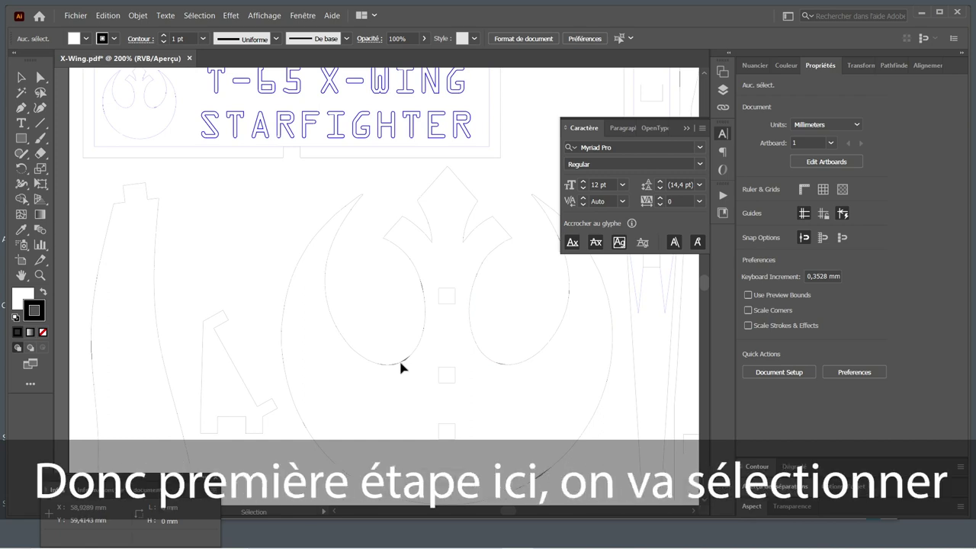
{"action": "left_click", "coordinate": [370, 159]}
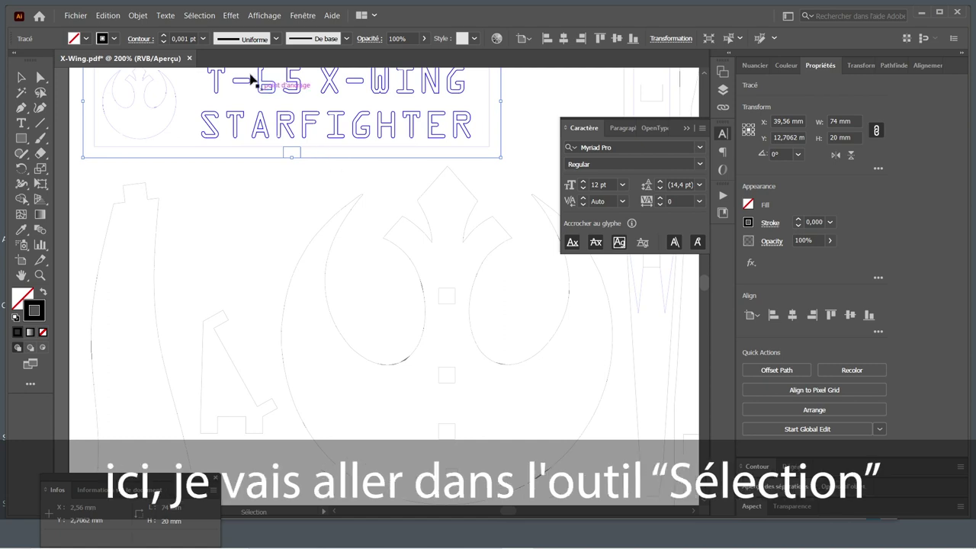
{"action": "left_click", "coordinate": [200, 16]}
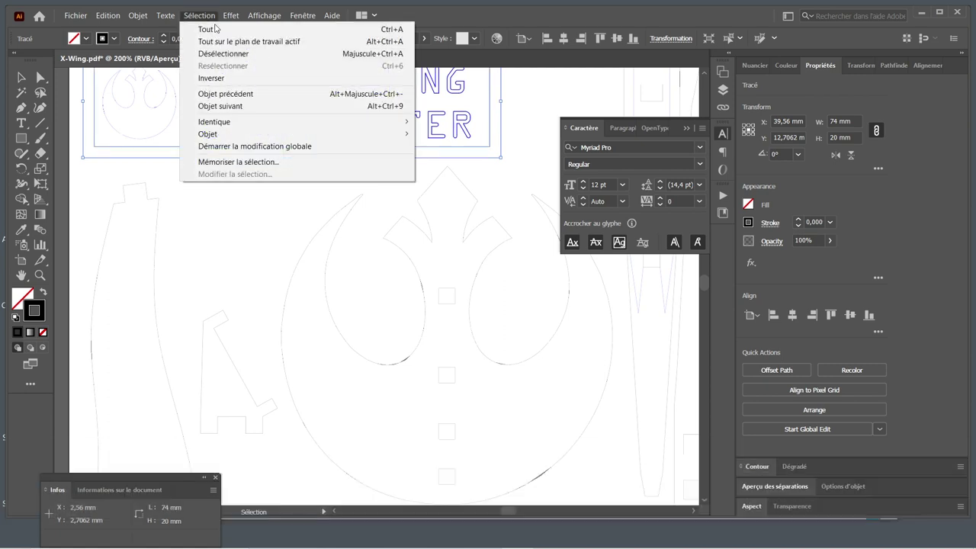
{"action": "mouse_move", "coordinate": [305, 136]}
{"action": "mouse_move", "coordinate": [396, 123]}
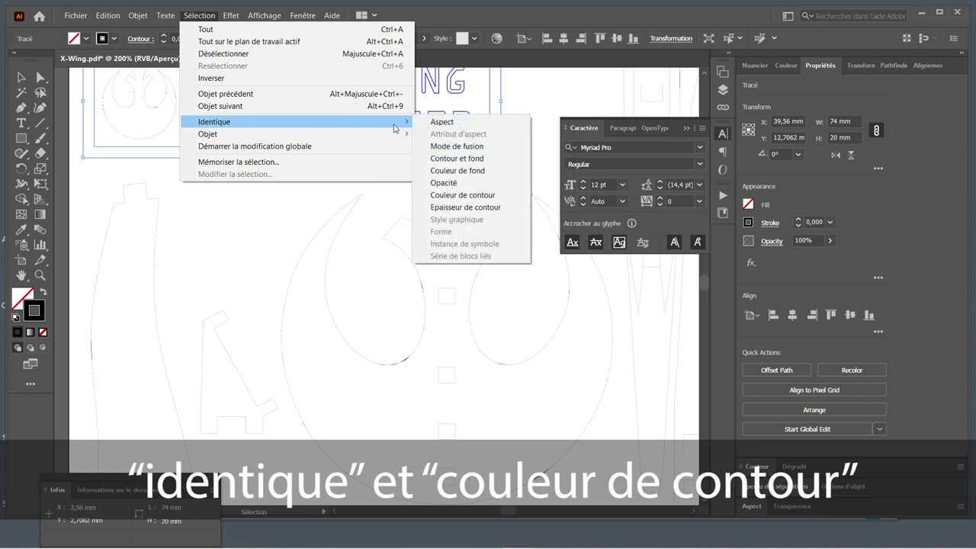
{"action": "left_click", "coordinate": [466, 194]}
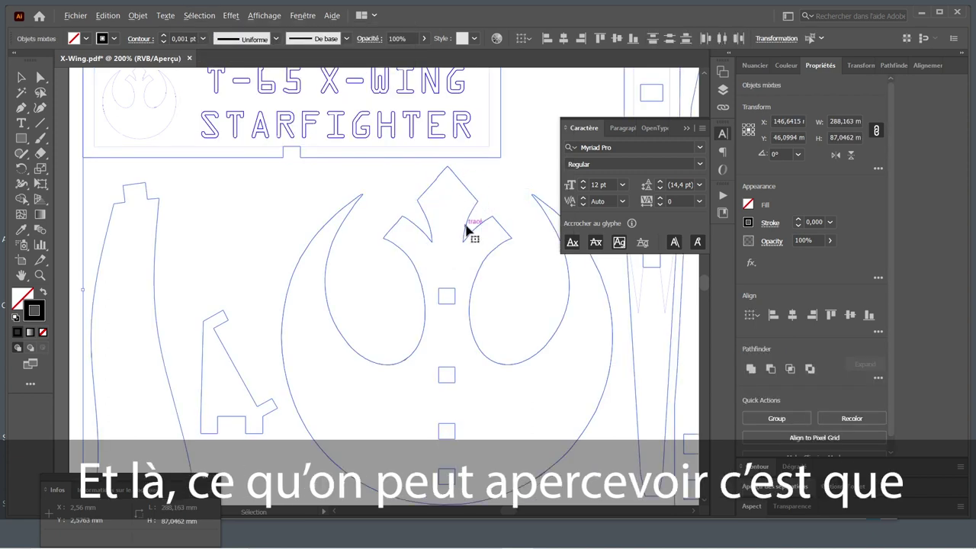
Add the small unselected part outline above the horizontal engine piece to the current selection.
{"action": "scroll", "coordinate": [469, 230], "scroll_direction": "down", "scroll_amount": 10}
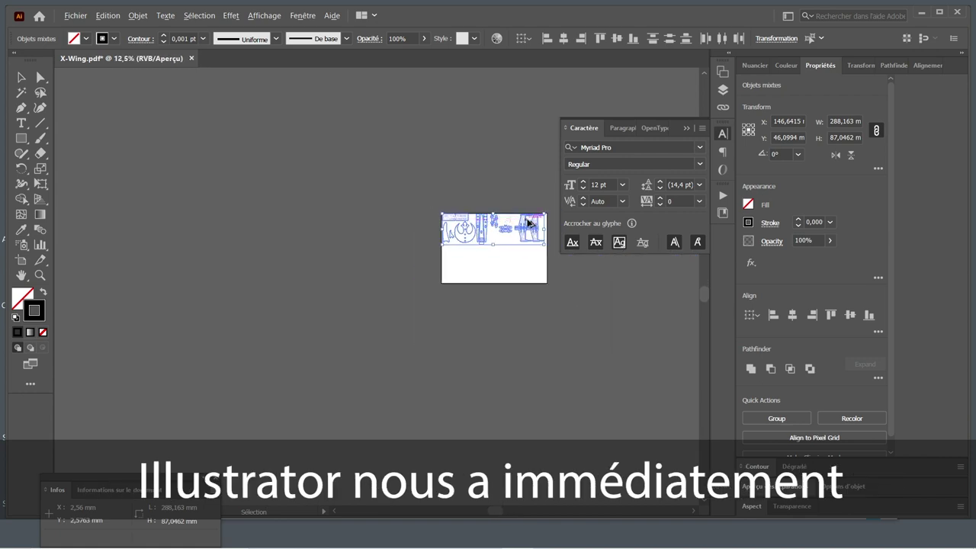
{"action": "scroll", "coordinate": [526, 222], "scroll_direction": "up", "scroll_amount": 4}
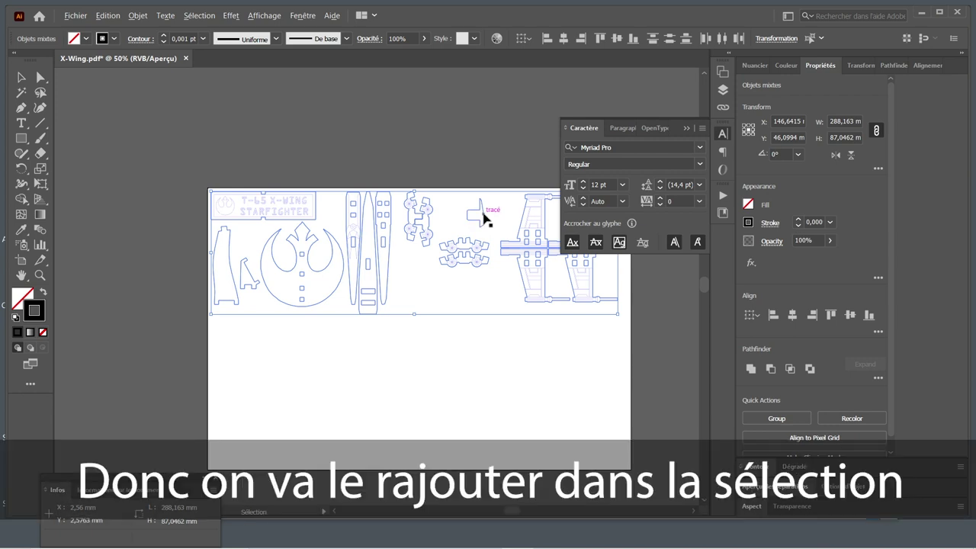
{"action": "scroll", "coordinate": [485, 216], "scroll_direction": "up", "scroll_amount": 6}
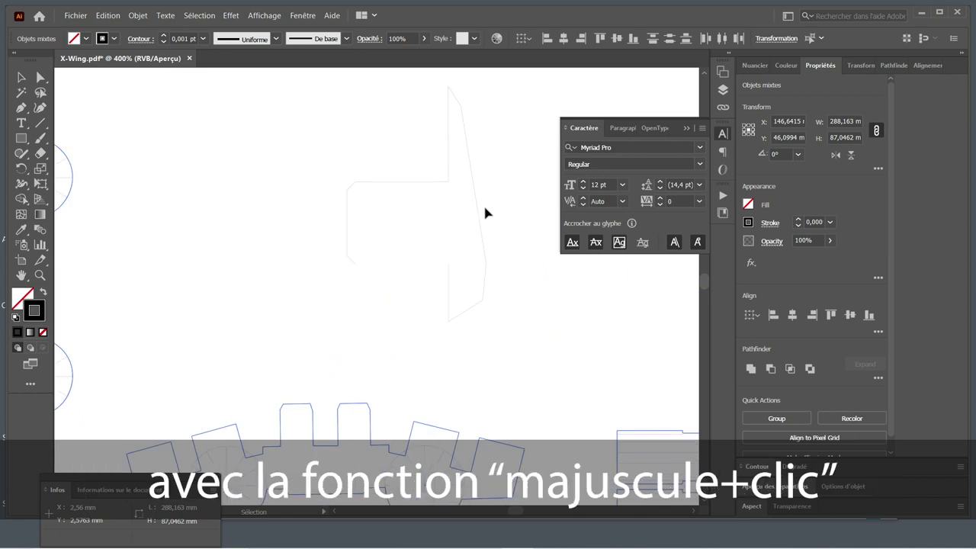
{"action": "left_click", "coordinate": [481, 214], "text": "shift"}
{"action": "scroll", "coordinate": [482, 214], "scroll_direction": "down", "scroll_amount": 5}
{"action": "scroll", "coordinate": [485, 213], "scroll_direction": "down", "scroll_amount": 2}
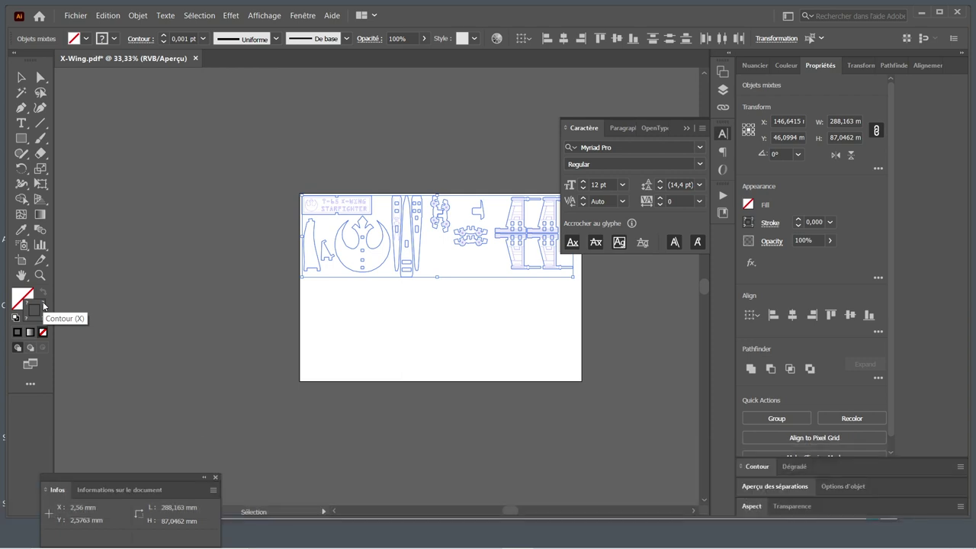
Set the selected cut outlines' stroke colour to green 00ff00 and the stroke weight to 0.1 pt.
{"action": "double_click", "coordinate": [43, 306]}
{"action": "left_click_drag", "start_coordinate": [504, 259], "coordinate": [499, 175]}
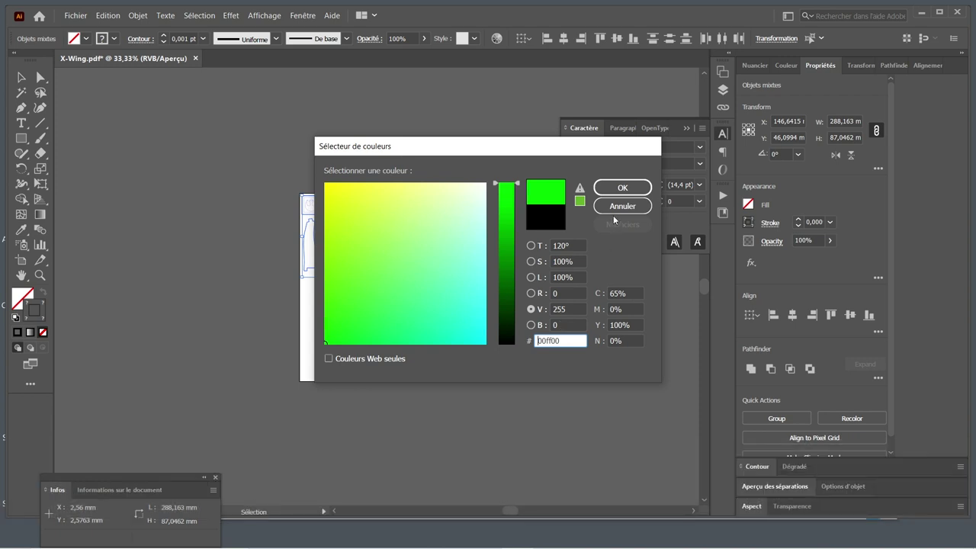
{"action": "left_click", "coordinate": [613, 187]}
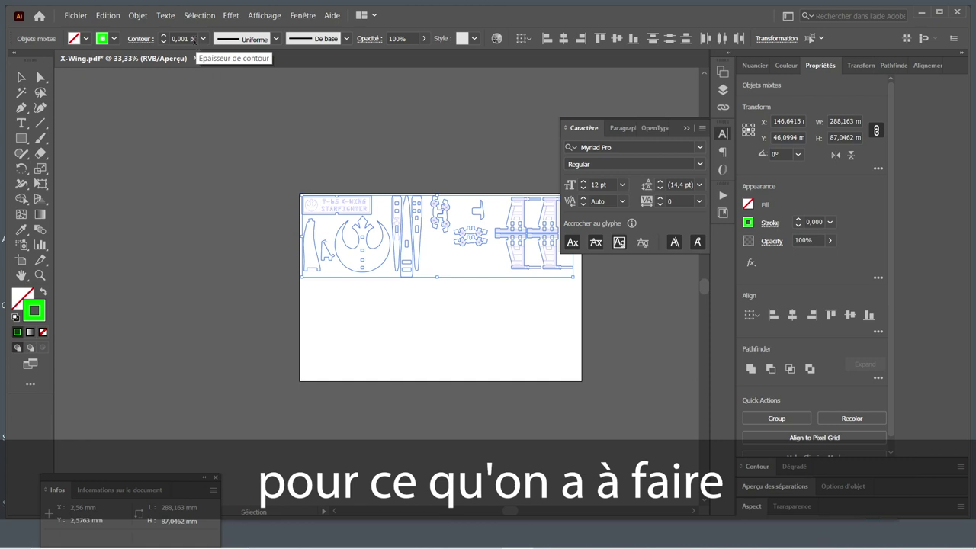
{"action": "left_click", "coordinate": [183, 38]}
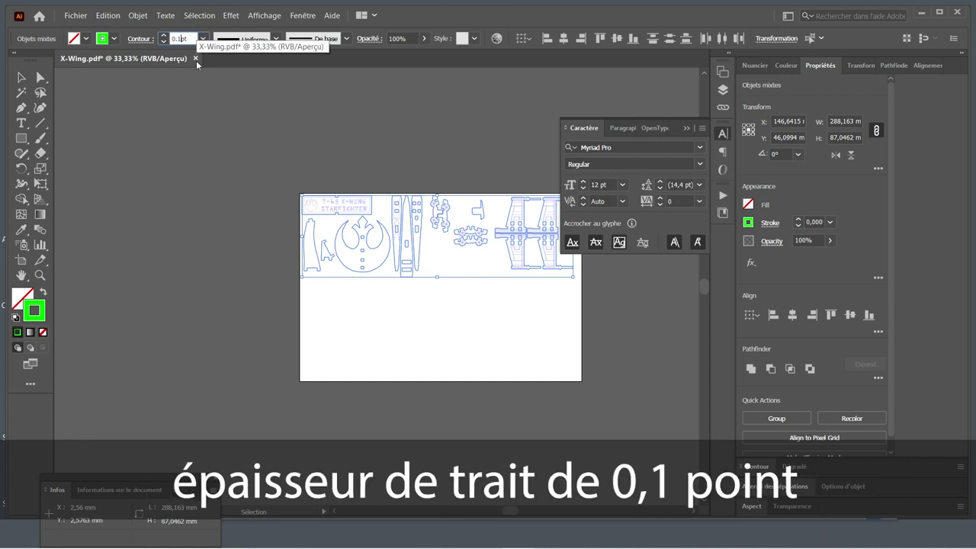
{"action": "key", "text": "Return"}
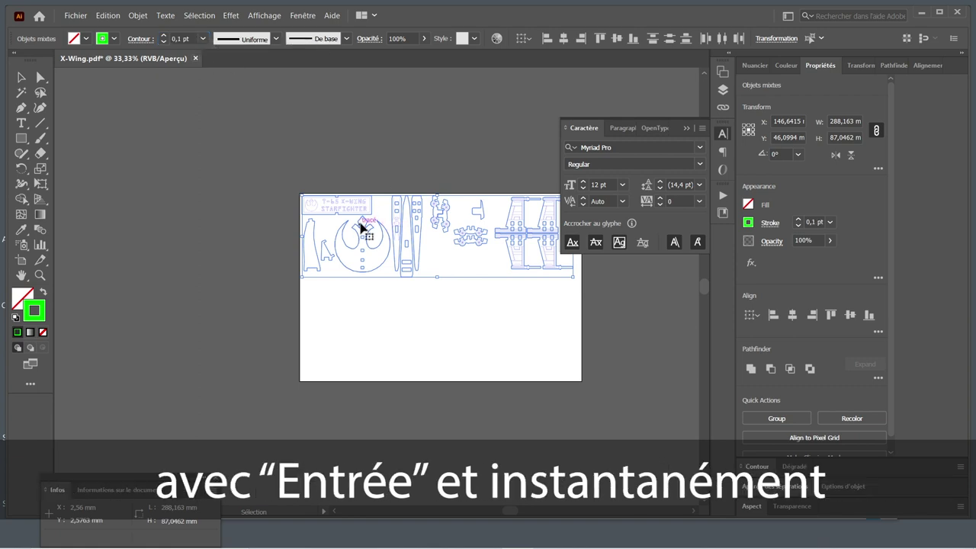
Clear the current selection, then select all objects sharing the stroke colour of the blue letter X in the nameplate text.
{"action": "left_click", "coordinate": [414, 298]}
{"action": "scroll", "coordinate": [385, 257], "scroll_direction": "up", "scroll_amount": 10}
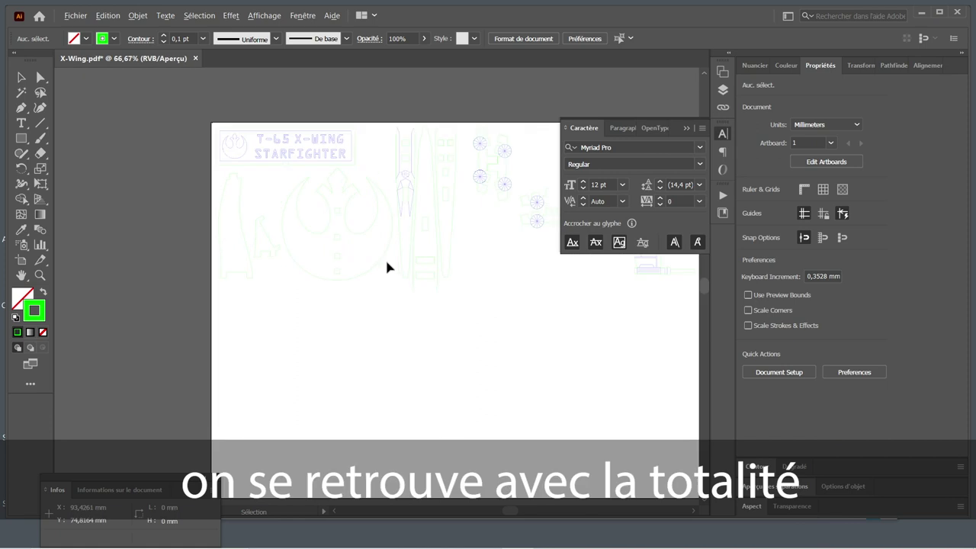
{"action": "scroll", "coordinate": [387, 235], "scroll_direction": "up", "scroll_amount": 3}
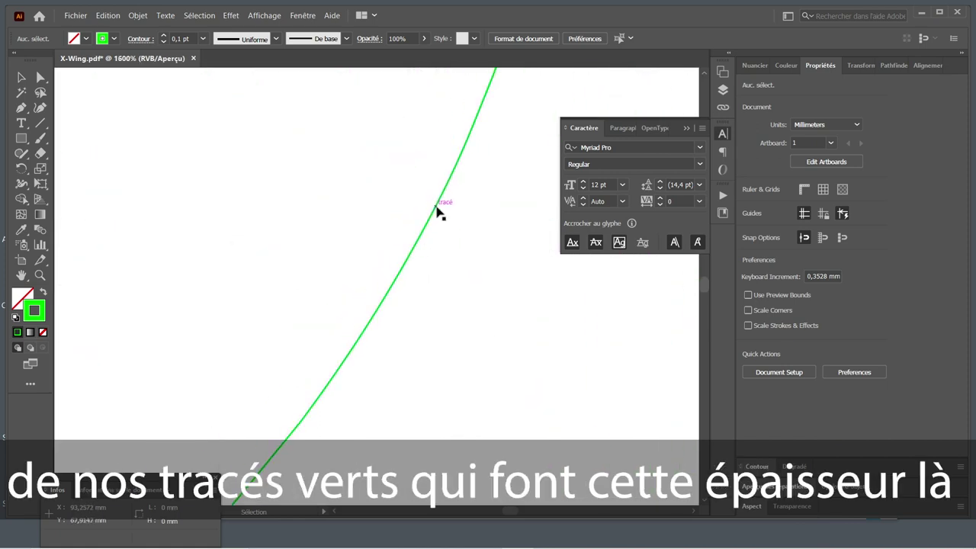
{"action": "scroll", "coordinate": [437, 208], "scroll_direction": "down", "scroll_amount": 4}
{"action": "scroll", "coordinate": [437, 213], "scroll_direction": "down", "scroll_amount": 6}
{"action": "scroll", "coordinate": [394, 157], "scroll_direction": "up", "scroll_amount": 6}
{"action": "scroll", "coordinate": [395, 157], "scroll_direction": "up", "scroll_amount": 2}
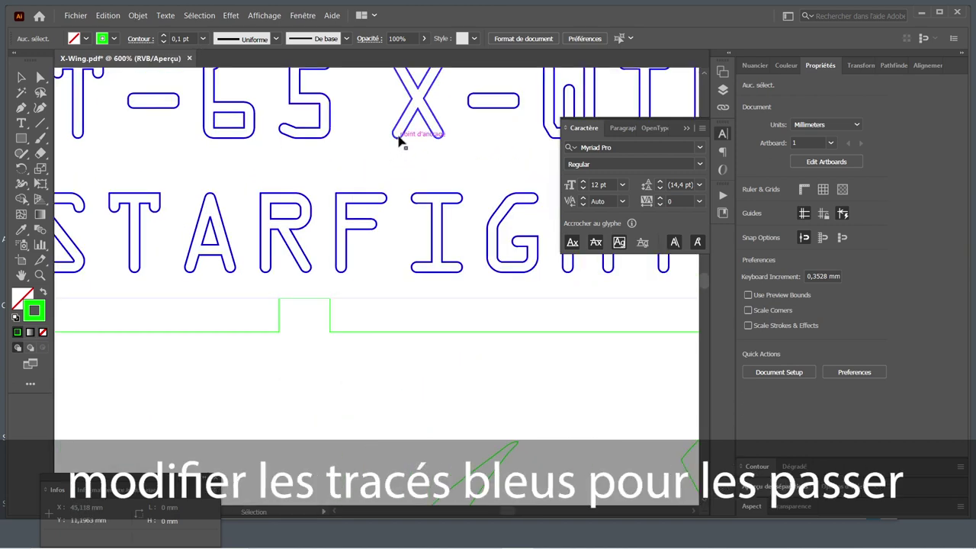
{"action": "left_click", "coordinate": [397, 137]}
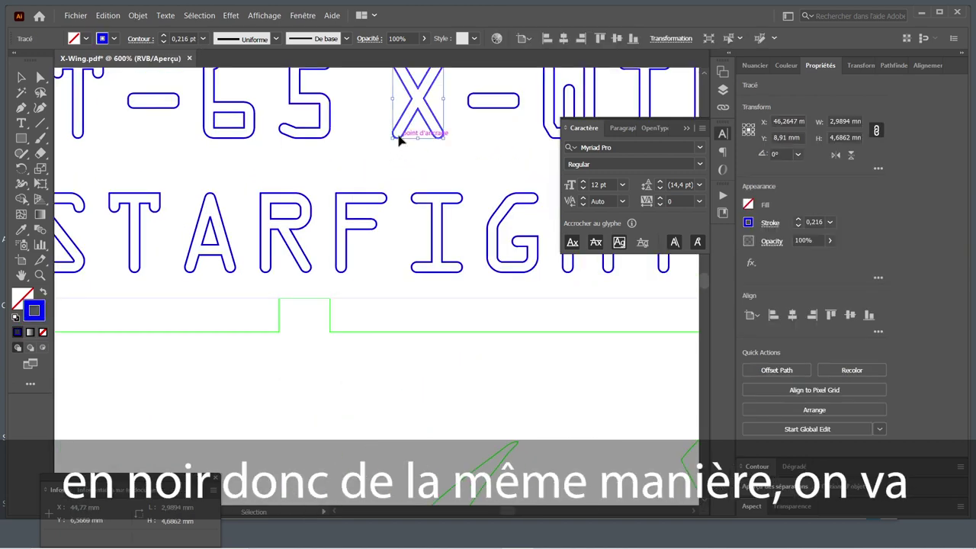
{"action": "left_click", "coordinate": [199, 16]}
{"action": "mouse_move", "coordinate": [323, 122]}
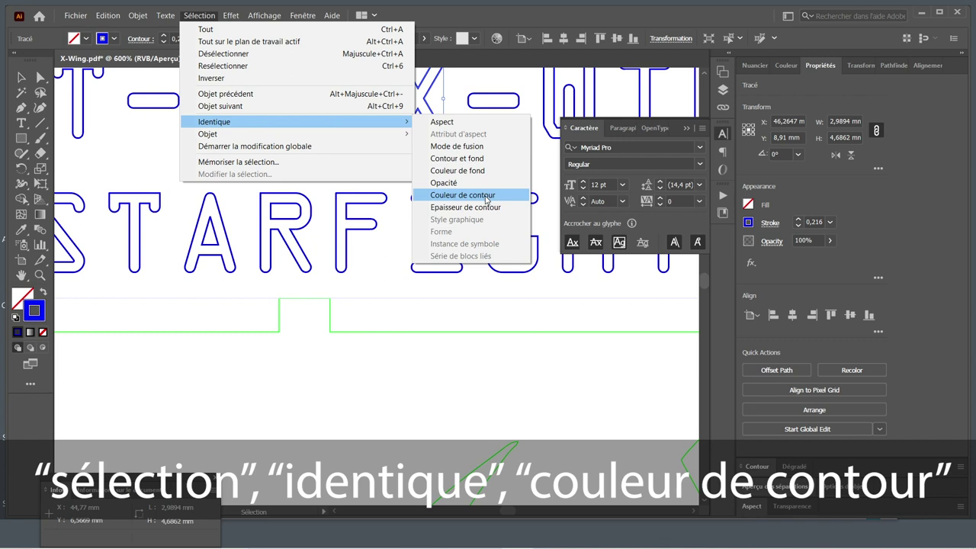
{"action": "left_click", "coordinate": [486, 196]}
Set the selected blue engraving paths' stroke colour to black (0 red, 0 green, 0 blue) and their stroke weight to 1 pt, then deselect them.
{"action": "scroll", "coordinate": [486, 200], "scroll_direction": "down", "scroll_amount": 5}
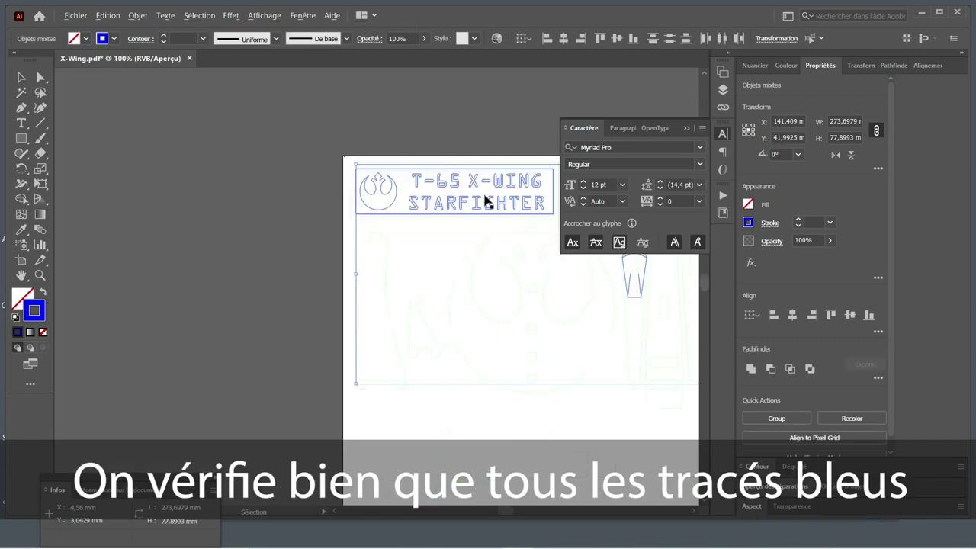
{"action": "scroll", "coordinate": [486, 200], "scroll_direction": "down", "scroll_amount": 5}
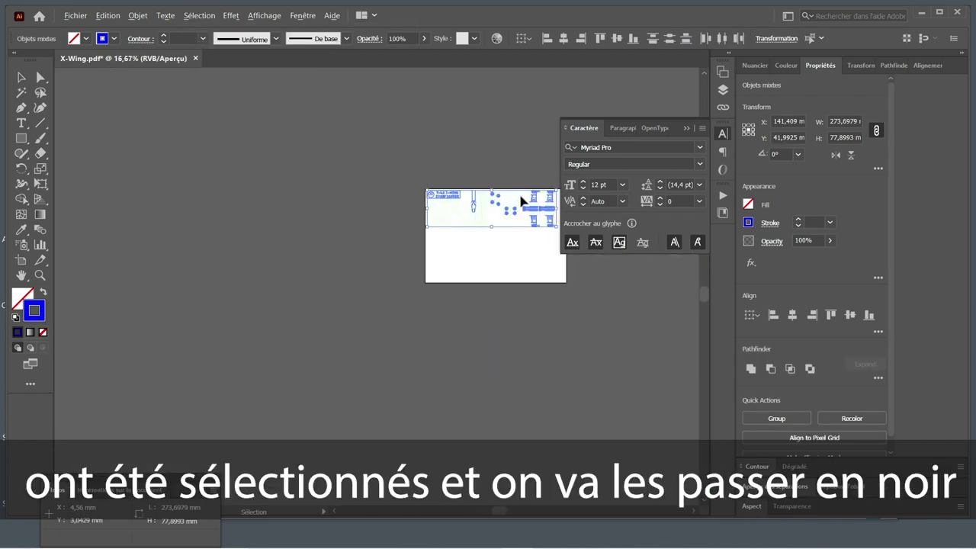
{"action": "scroll", "coordinate": [521, 201], "scroll_direction": "up", "scroll_amount": 6}
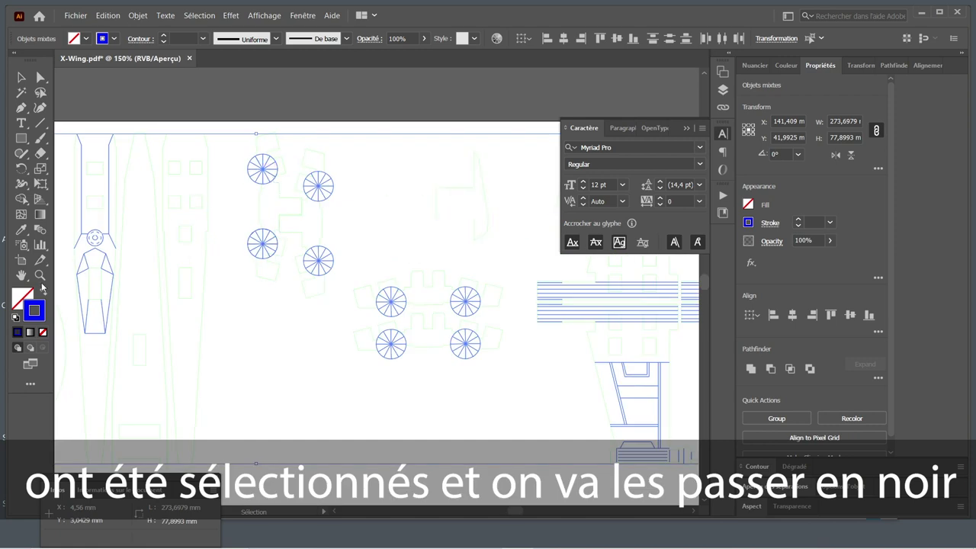
{"action": "double_click", "coordinate": [33, 308]}
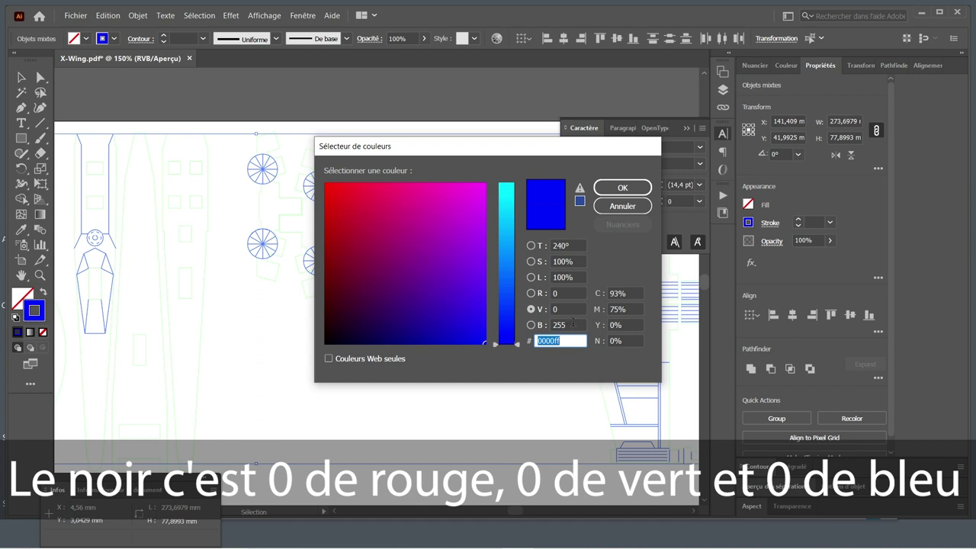
{"action": "left_click", "coordinate": [571, 324]}
{"action": "type", "text": "0"}
{"action": "left_click", "coordinate": [624, 188]}
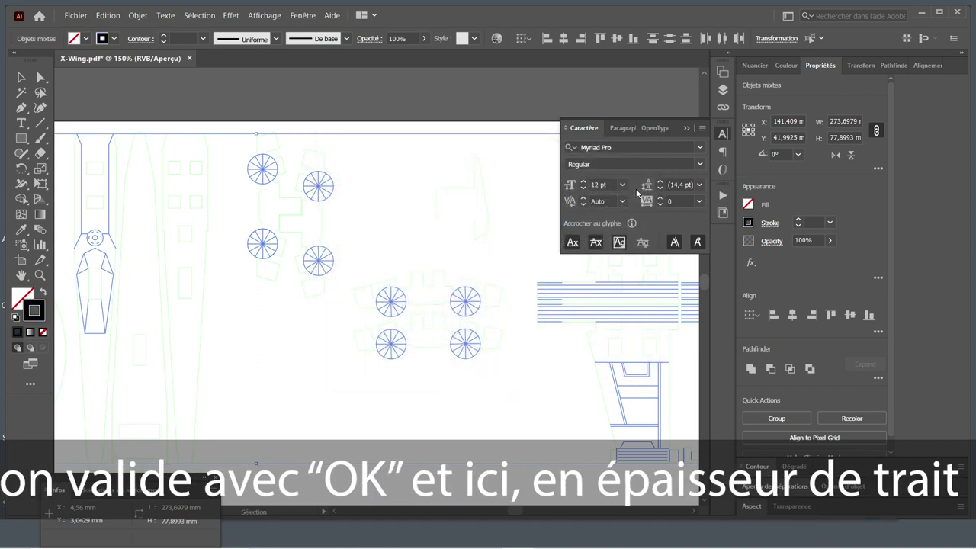
{"action": "left_click", "coordinate": [197, 39]}
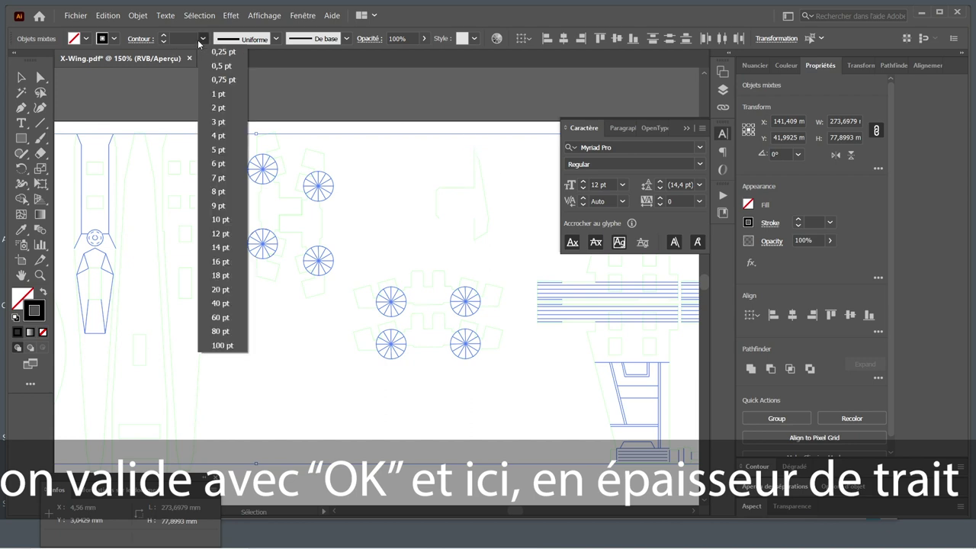
{"action": "left_click", "coordinate": [220, 90]}
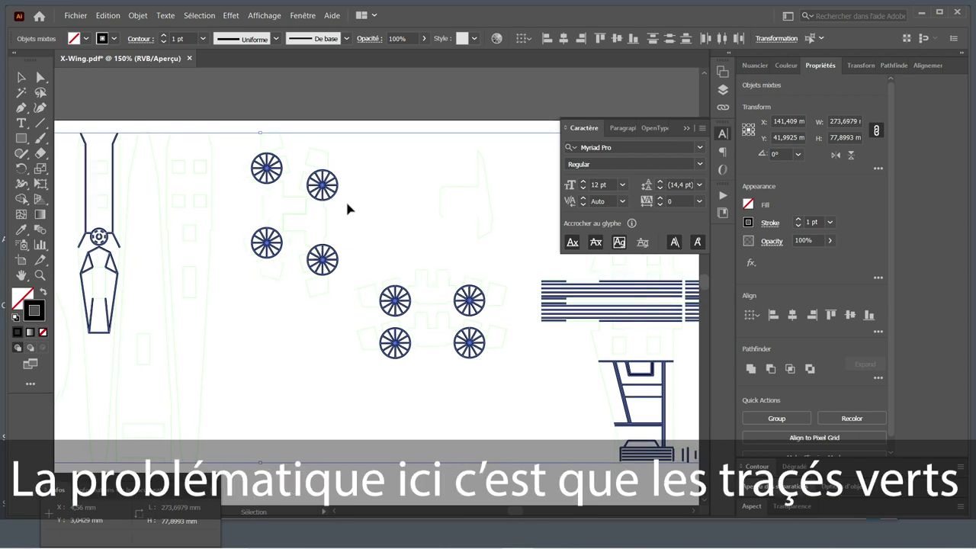
{"action": "left_click", "coordinate": [347, 208]}
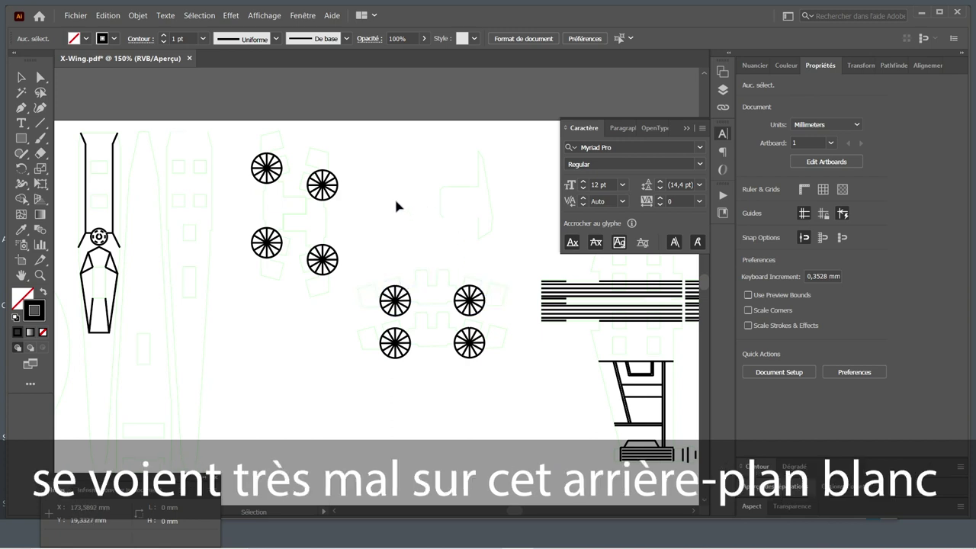
Move all the artwork off the white artboard onto the grey canvas above it and deselect it.
{"action": "scroll", "coordinate": [394, 197], "scroll_direction": "down", "scroll_amount": 6}
{"action": "scroll", "coordinate": [393, 197], "scroll_direction": "up", "scroll_amount": 2}
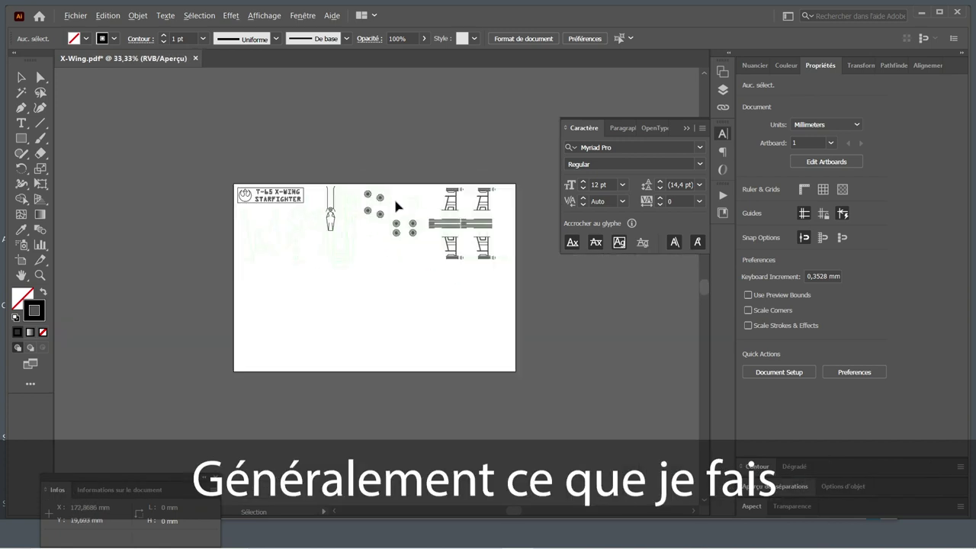
{"action": "left_click_drag", "start_coordinate": [163, 155], "coordinate": [549, 305]}
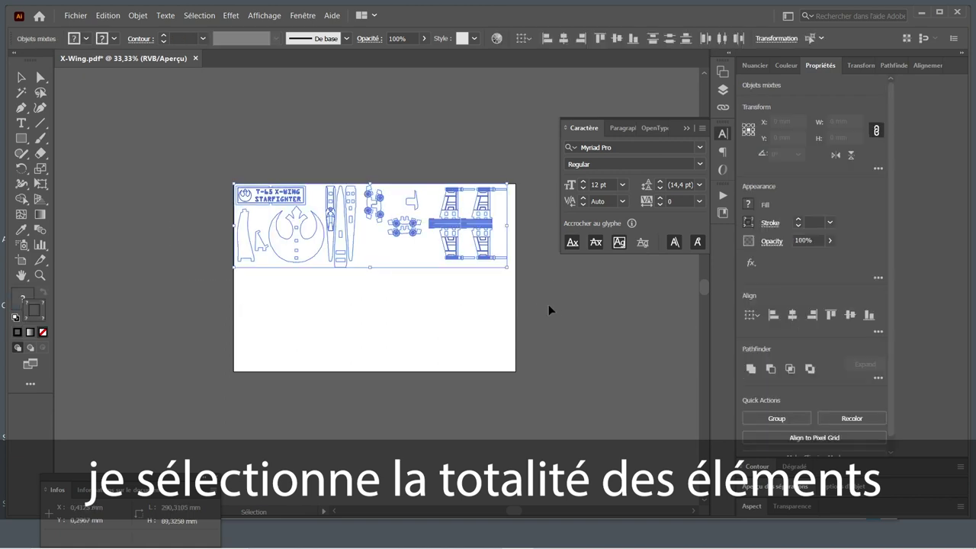
{"action": "left_click_drag", "start_coordinate": [454, 239], "coordinate": [448, 146]}
{"action": "scroll", "coordinate": [388, 104], "scroll_direction": "up", "scroll_amount": 3}
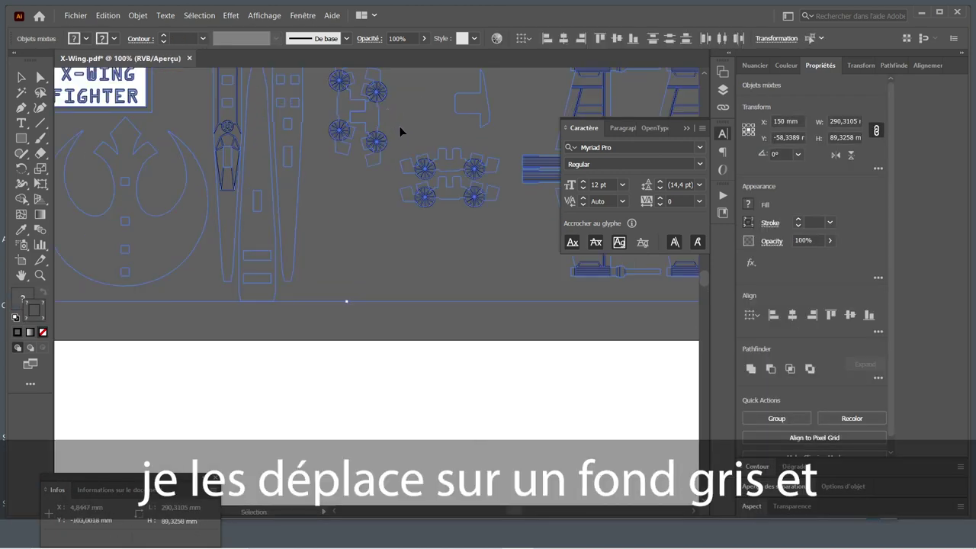
{"action": "left_click", "coordinate": [365, 150]}
{"action": "scroll", "coordinate": [301, 183], "scroll_direction": "up", "scroll_amount": 3}
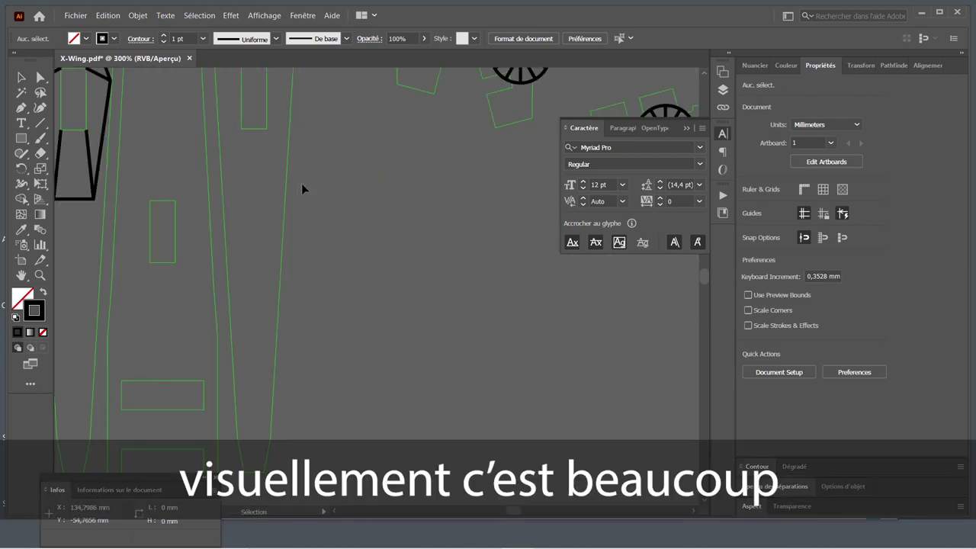
{"action": "scroll", "coordinate": [301, 183], "scroll_direction": "down", "scroll_amount": 4}
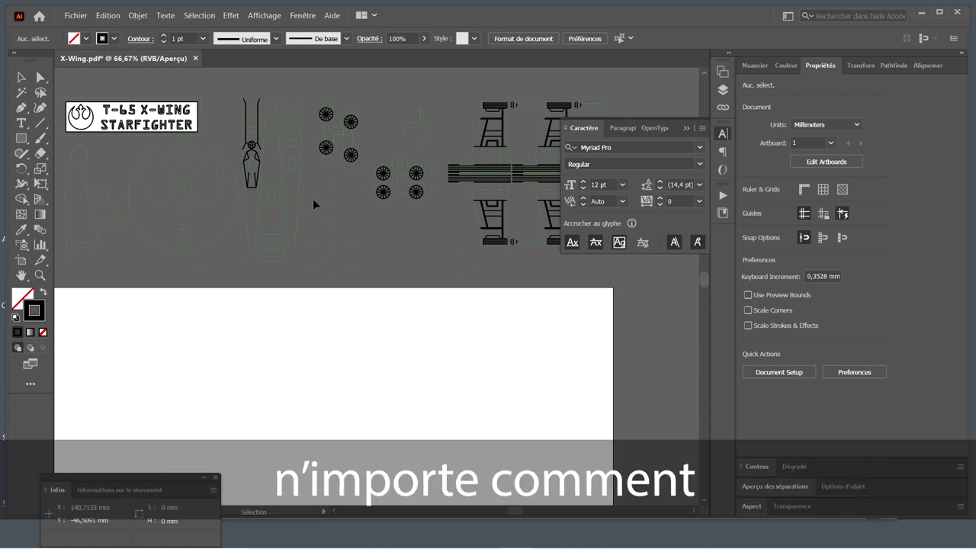
Select the two stacked horizontal pieces with four spoked circles and rotate them to 270°.
{"action": "scroll", "coordinate": [411, 190], "scroll_direction": "up", "scroll_amount": 2}
{"action": "scroll", "coordinate": [409, 189], "scroll_direction": "up", "scroll_amount": 1}
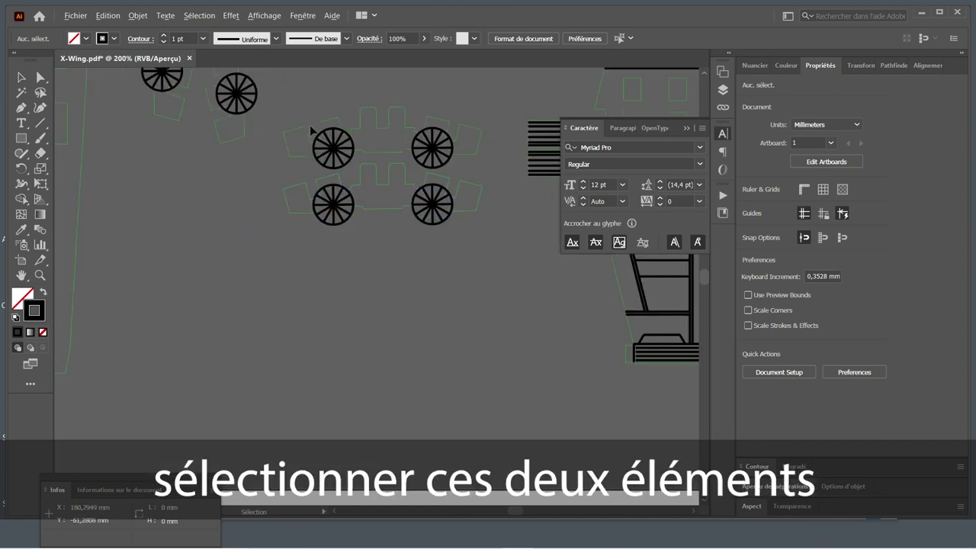
{"action": "left_click_drag", "start_coordinate": [518, 261], "coordinate": [466, 202]}
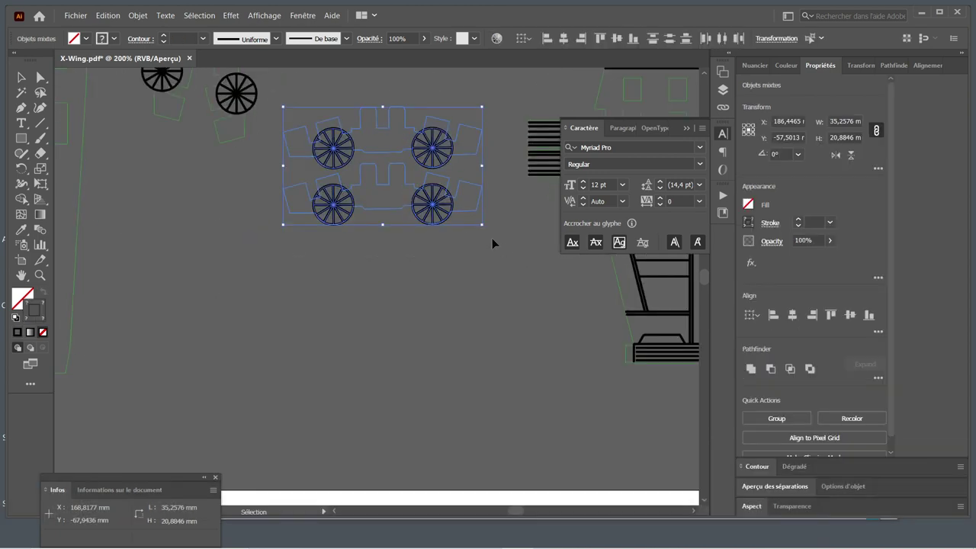
{"action": "left_click_drag", "start_coordinate": [519, 229], "coordinate": [350, 283]}
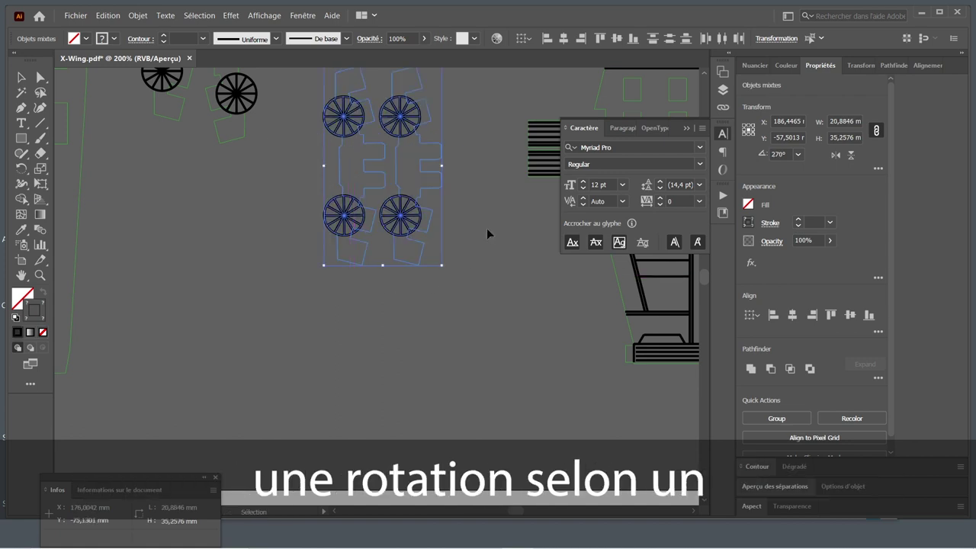
Move the rotated pair of pieces beside the fuselage, below the other spoked parts, to about X 146.5 mm, Y -45.2 mm, and deselect them.
{"action": "scroll", "coordinate": [483, 212], "scroll_direction": "down", "scroll_amount": 1}
{"action": "scroll", "coordinate": [471, 157], "scroll_direction": "down", "scroll_amount": 1}
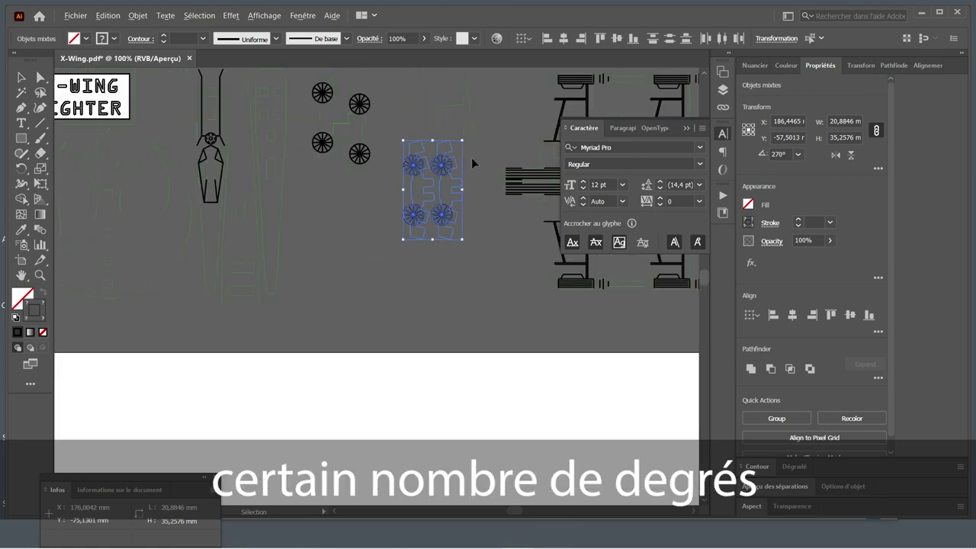
{"action": "scroll", "coordinate": [484, 144], "scroll_direction": "up", "scroll_amount": 1}
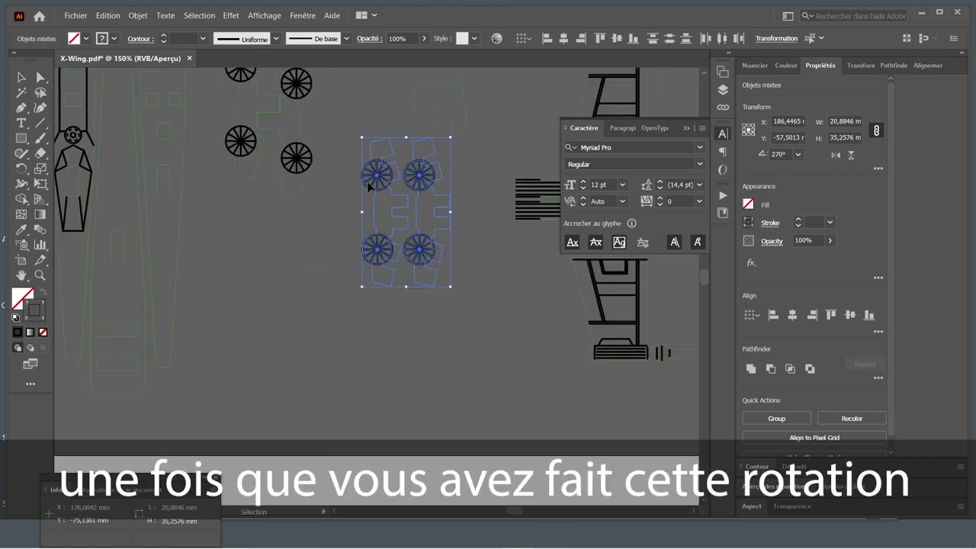
{"action": "left_click_drag", "start_coordinate": [368, 186], "coordinate": [209, 229]}
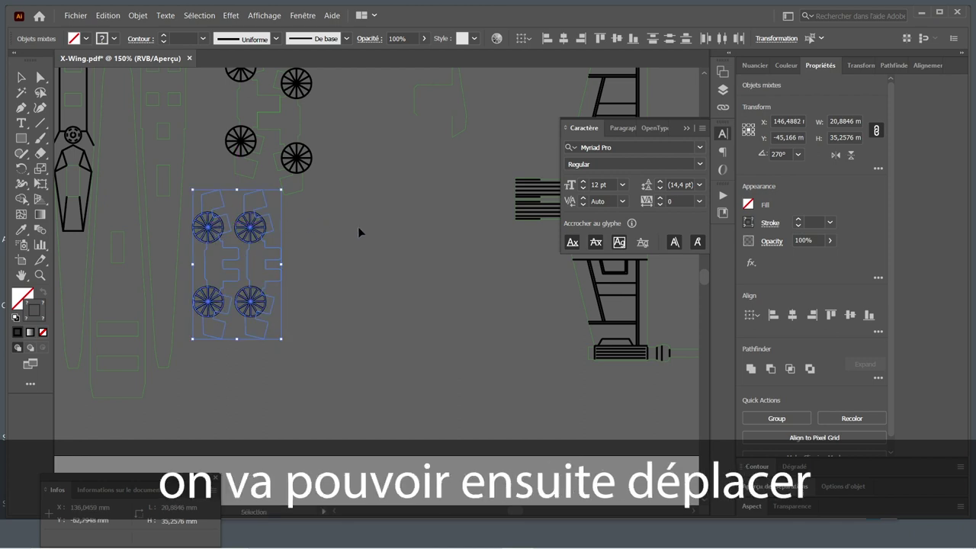
{"action": "scroll", "coordinate": [358, 226], "scroll_direction": "down", "scroll_amount": 3}
{"action": "left_click", "coordinate": [385, 182]}
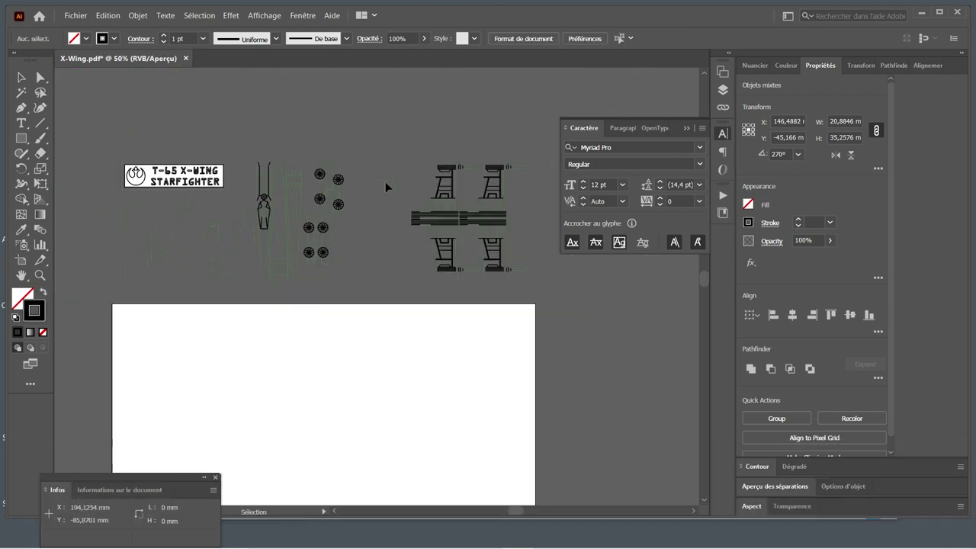
Move the small green part outline near the wings into the gap beneath the nameplate, beside the Rebel emblem, at about X 32.6 mm, Y -66.5 mm.
{"action": "left_click", "coordinate": [386, 183]}
{"action": "left_click_drag", "start_coordinate": [386, 184], "coordinate": [158, 199]}
{"action": "scroll", "coordinate": [158, 199], "scroll_direction": "up", "scroll_amount": 4}
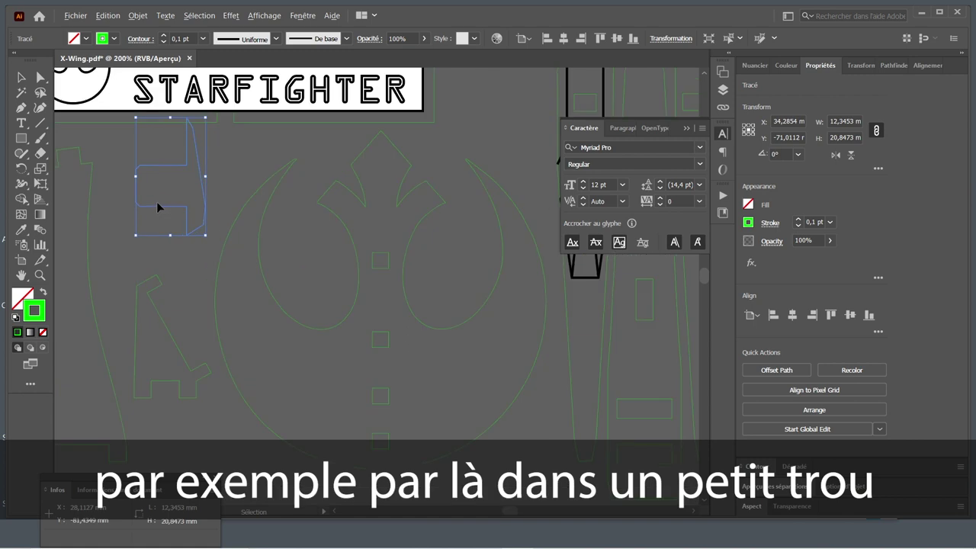
{"action": "left_click_drag", "start_coordinate": [162, 170], "coordinate": [154, 191]}
{"action": "scroll", "coordinate": [330, 212], "scroll_direction": "down", "scroll_amount": 4}
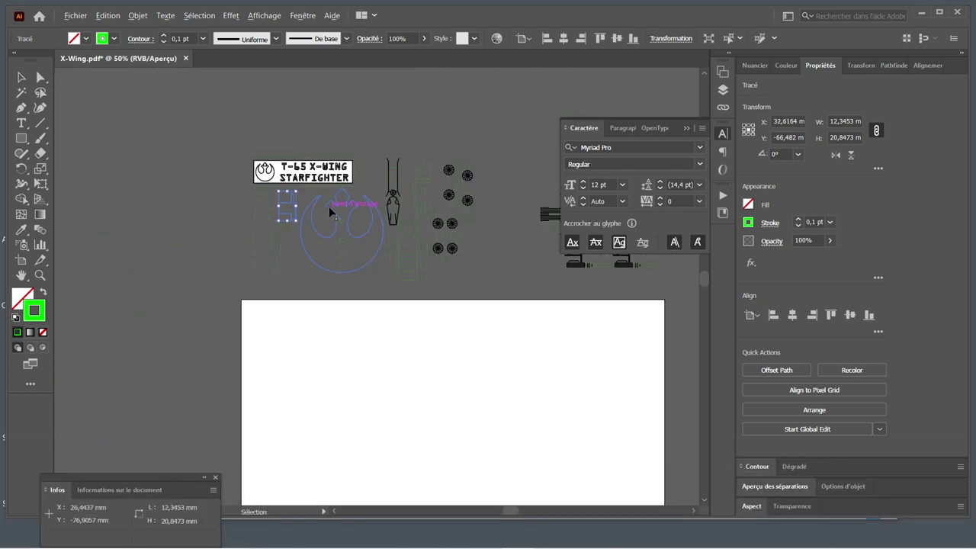
Select all the wing parts and move them close to the spoked pieces, to about X 201.1 mm, Y -53.3 mm.
{"action": "scroll", "coordinate": [334, 208], "scroll_direction": "down", "scroll_amount": 2}
{"action": "scroll", "coordinate": [454, 191], "scroll_direction": "up", "scroll_amount": 3}
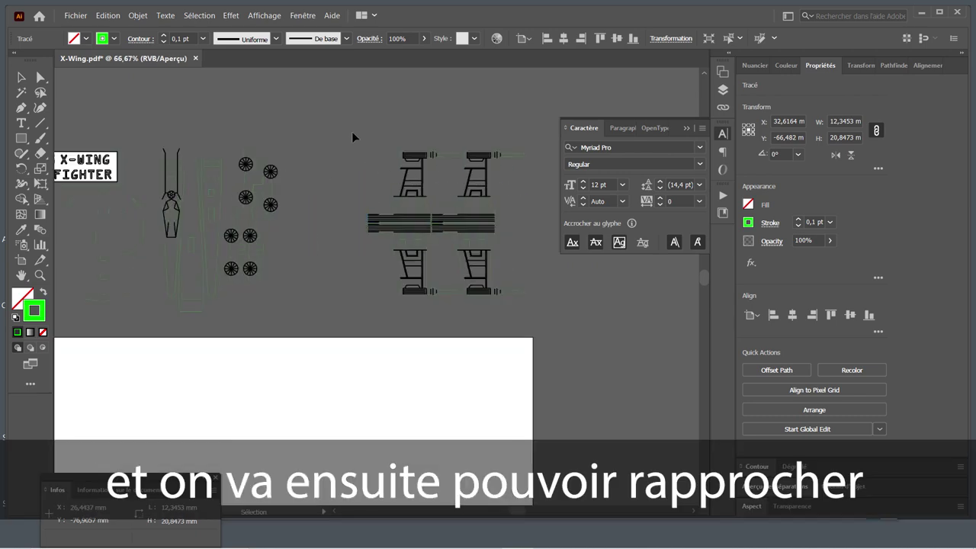
{"action": "left_click_drag", "start_coordinate": [577, 321], "coordinate": [302, 209]}
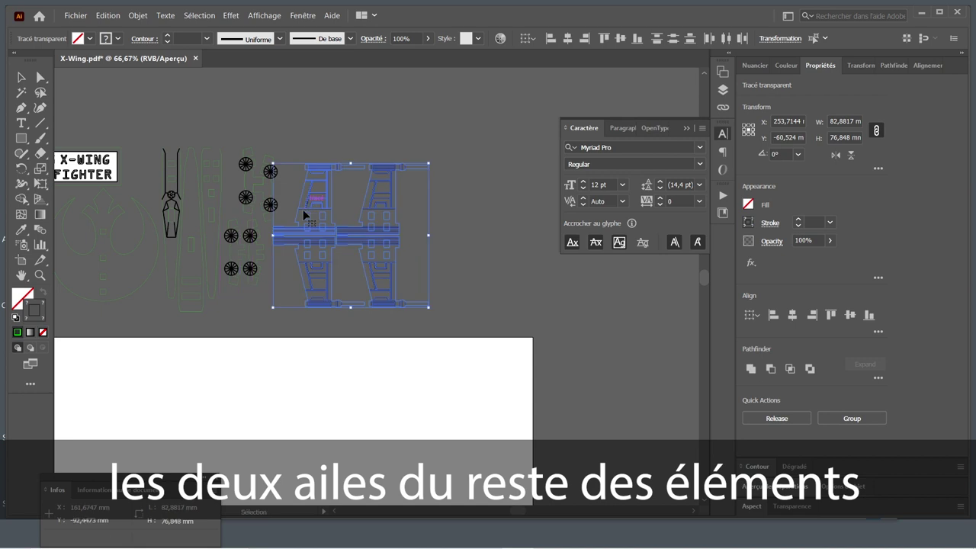
{"action": "scroll", "coordinate": [261, 236], "scroll_direction": "up", "scroll_amount": 2}
{"action": "scroll", "coordinate": [260, 236], "scroll_direction": "up", "scroll_amount": 3}
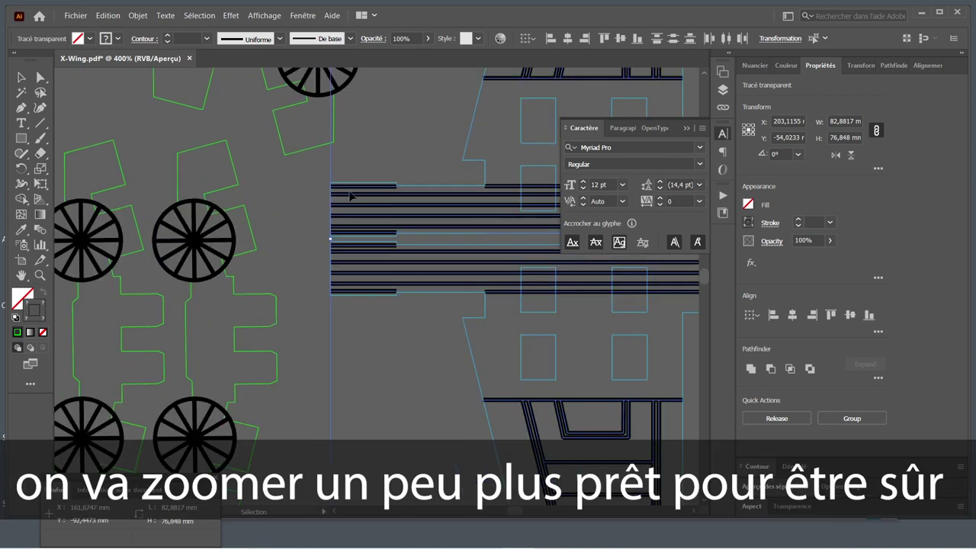
{"action": "left_click_drag", "start_coordinate": [350, 203], "coordinate": [331, 205]}
{"action": "scroll", "coordinate": [335, 202], "scroll_direction": "down", "scroll_amount": 4}
{"action": "scroll", "coordinate": [349, 199], "scroll_direction": "down", "scroll_amount": 1}
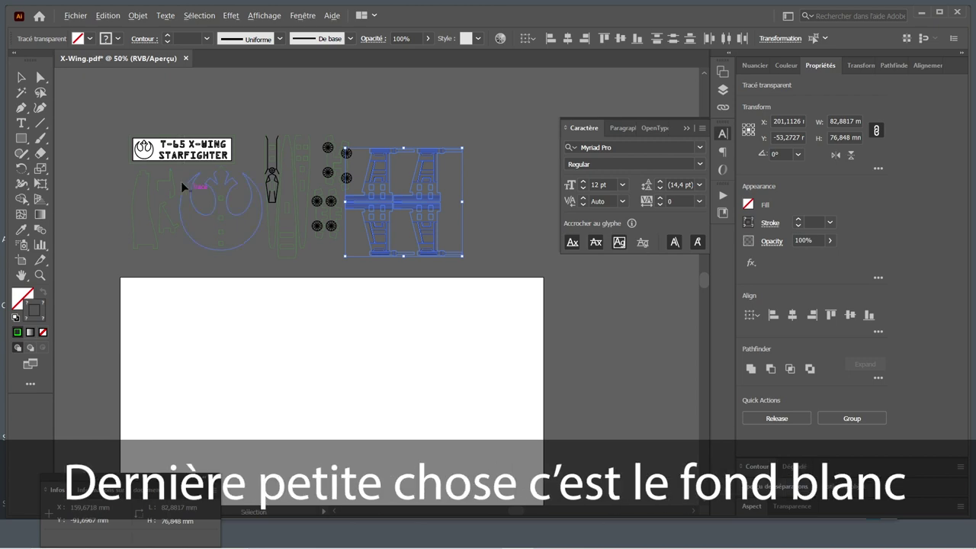
Remove the white fill from the T-65 X-WING STARFIGHTER nameplate's background rectangle, leaving it transparent, and deselect it.
{"action": "scroll", "coordinate": [141, 141], "scroll_direction": "up", "scroll_amount": 3}
{"action": "scroll", "coordinate": [181, 154], "scroll_direction": "up", "scroll_amount": 1}
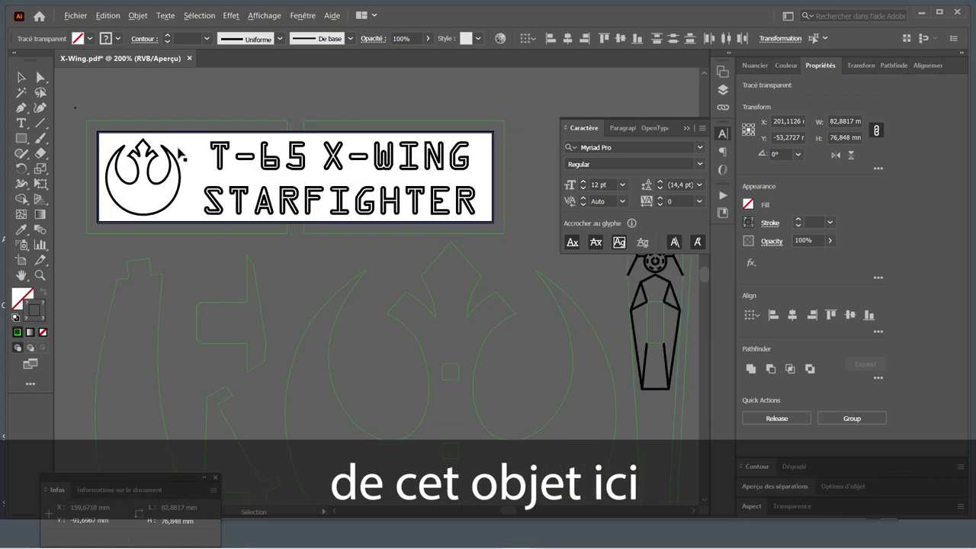
{"action": "scroll", "coordinate": [181, 155], "scroll_direction": "up", "scroll_amount": 1}
{"action": "scroll", "coordinate": [181, 155], "scroll_direction": "down", "scroll_amount": 1}
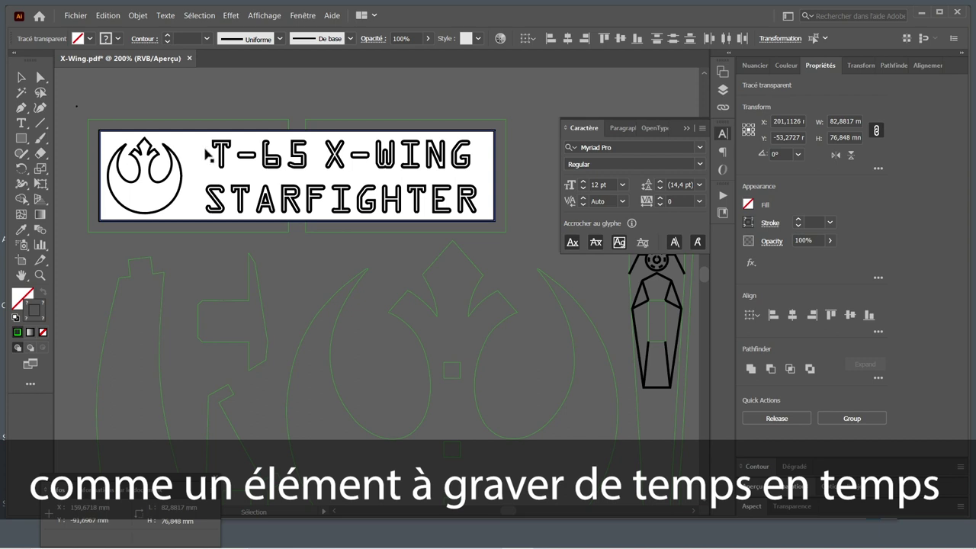
{"action": "left_click", "coordinate": [205, 156]}
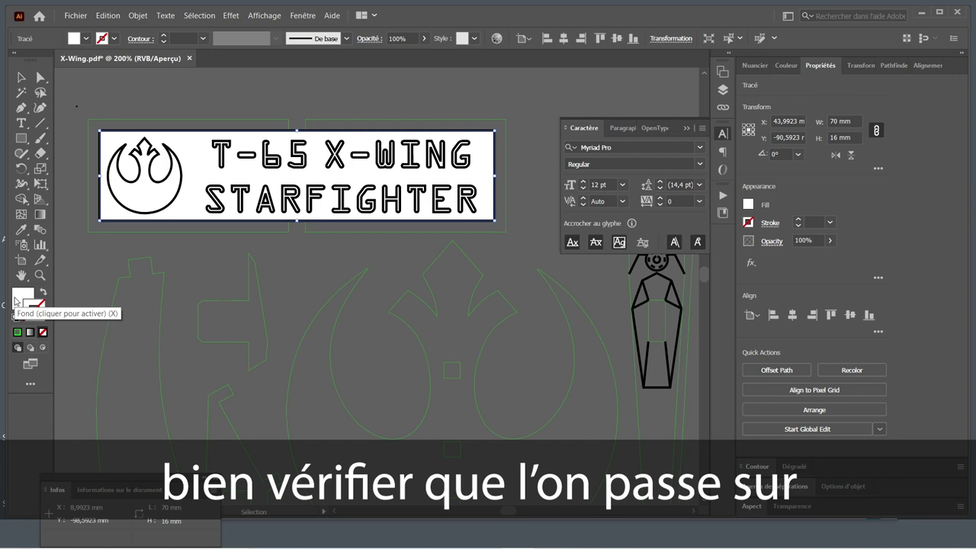
{"action": "left_click", "coordinate": [15, 300]}
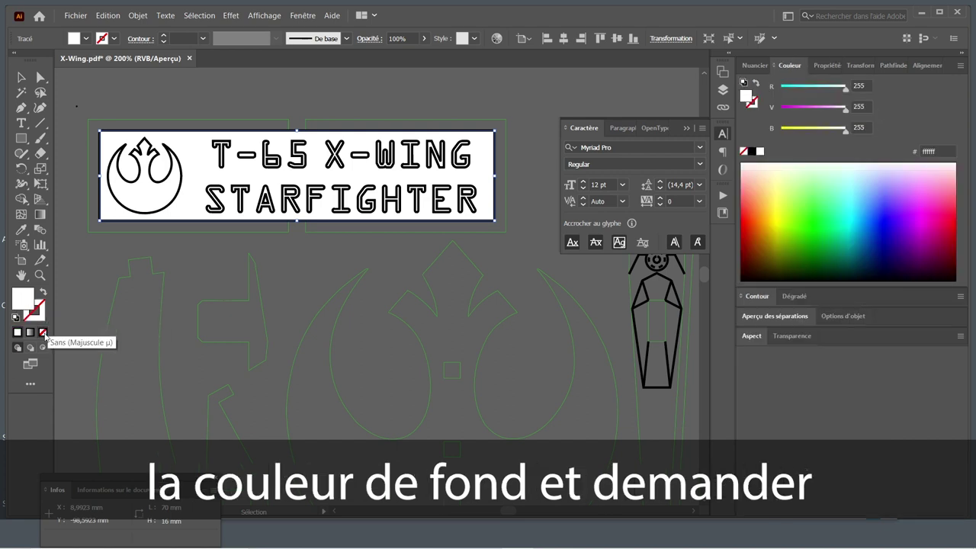
{"action": "left_click", "coordinate": [43, 334]}
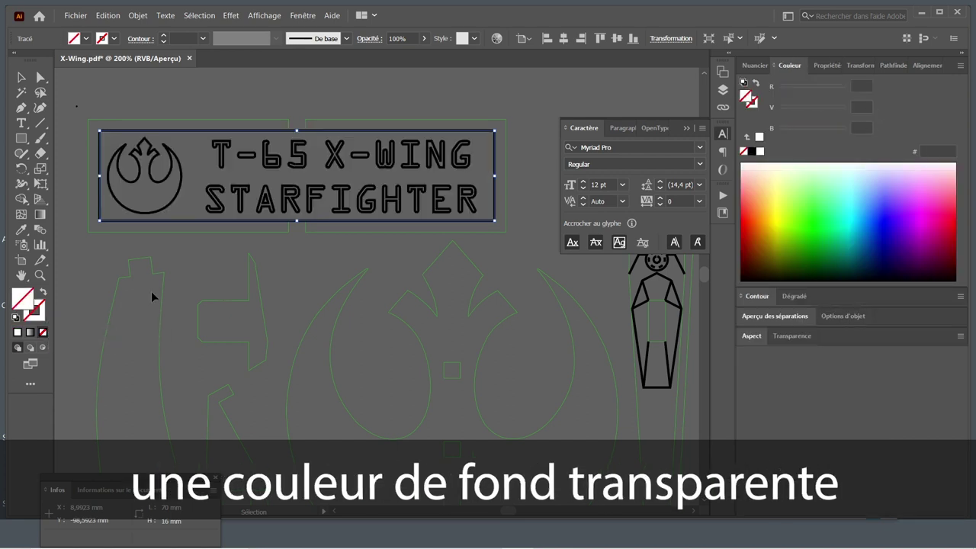
{"action": "left_click", "coordinate": [302, 259]}
Select all the X-Wing parts and move them together onto the upper half of the white artboard, then deselect them.
{"action": "scroll", "coordinate": [302, 259], "scroll_direction": "down", "scroll_amount": 1}
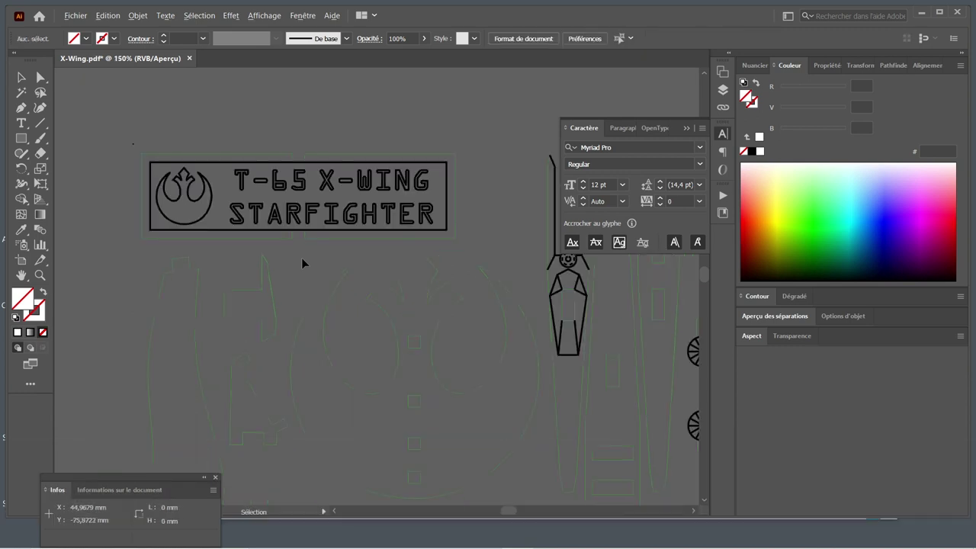
{"action": "scroll", "coordinate": [301, 258], "scroll_direction": "down", "scroll_amount": 5}
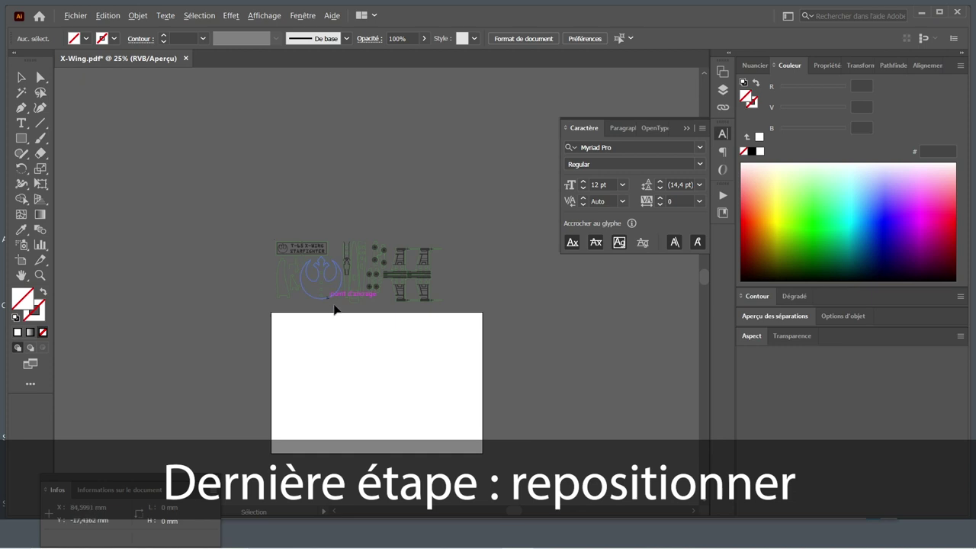
{"action": "scroll", "coordinate": [333, 308], "scroll_direction": "up", "scroll_amount": 1}
{"action": "left_click_drag", "start_coordinate": [251, 214], "coordinate": [516, 343]}
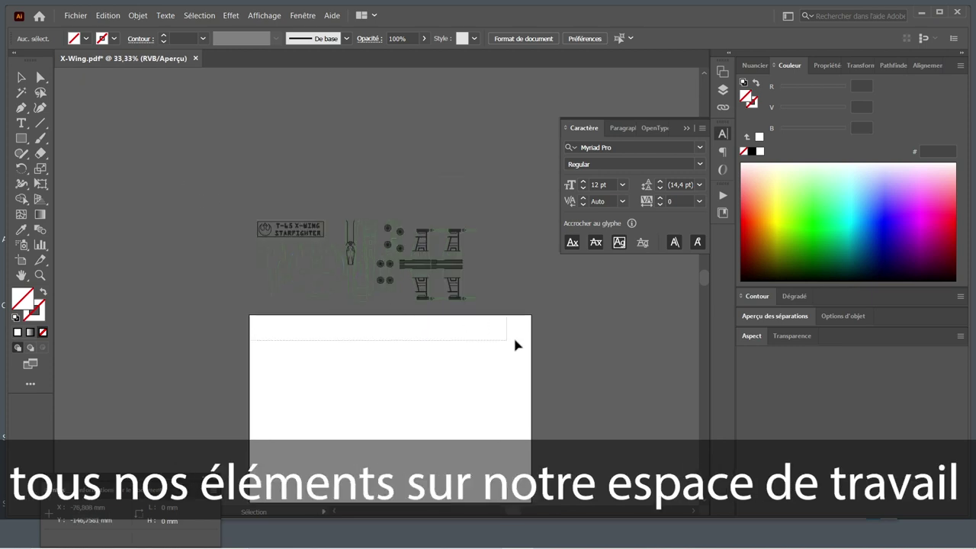
{"action": "left_click_drag", "start_coordinate": [371, 255], "coordinate": [398, 374]}
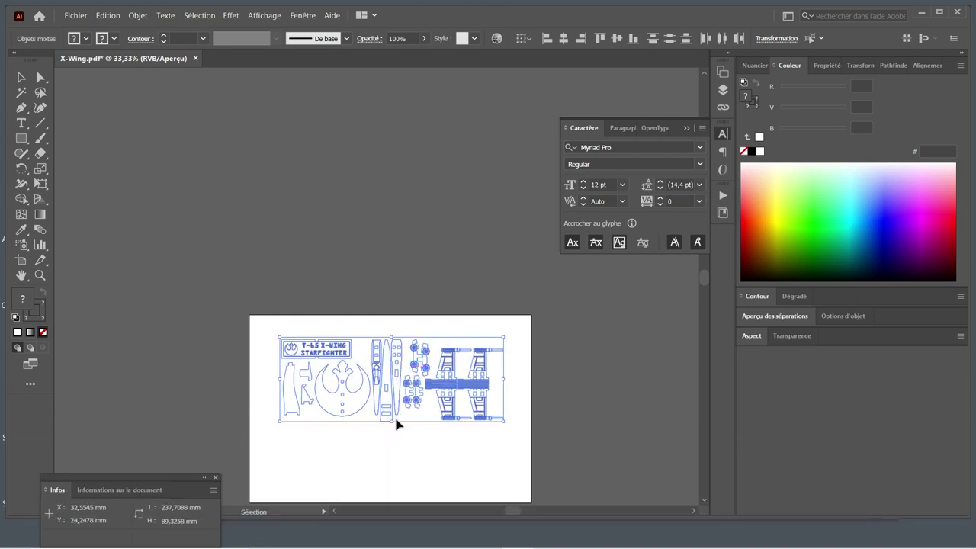
{"action": "left_click", "coordinate": [414, 447]}
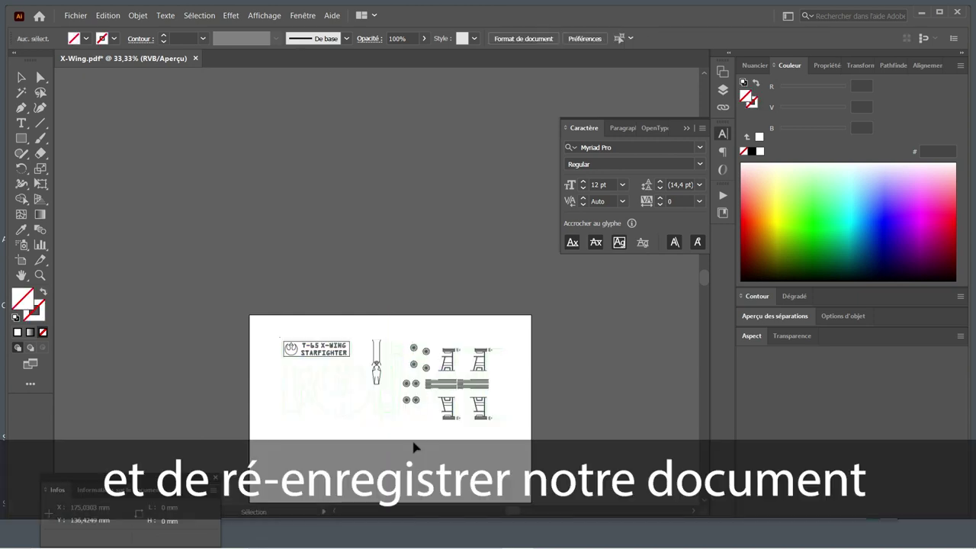
Save the document as a new Adobe PDF named X-Wing2.pdf in the files folder, using the [Illustrator par défaut] preset.
{"action": "left_click", "coordinate": [77, 18]}
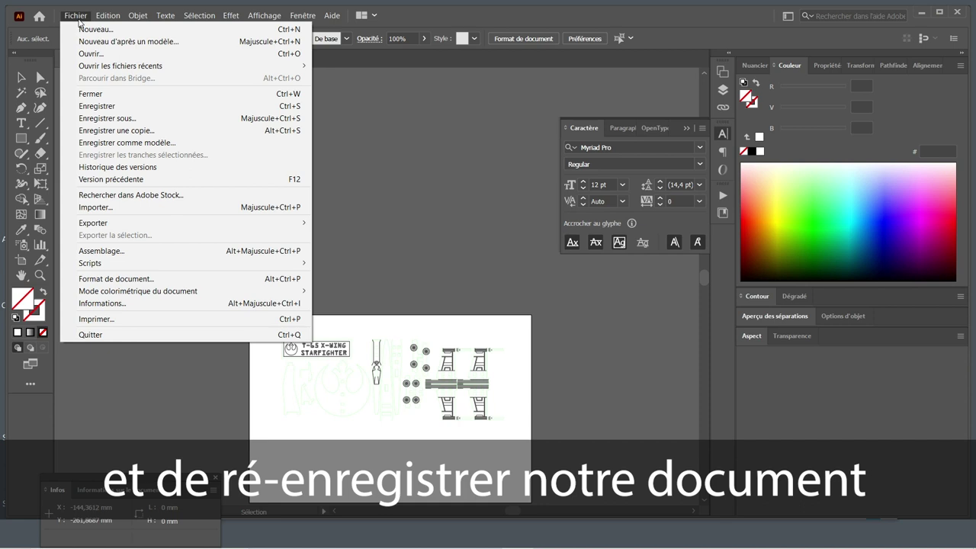
{"action": "left_click", "coordinate": [132, 119]}
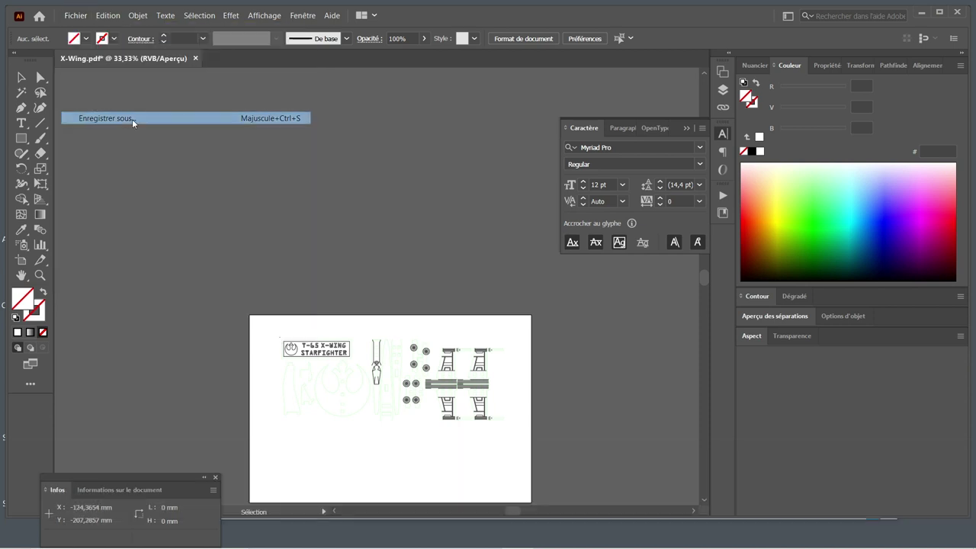
{"action": "left_click", "coordinate": [573, 398]}
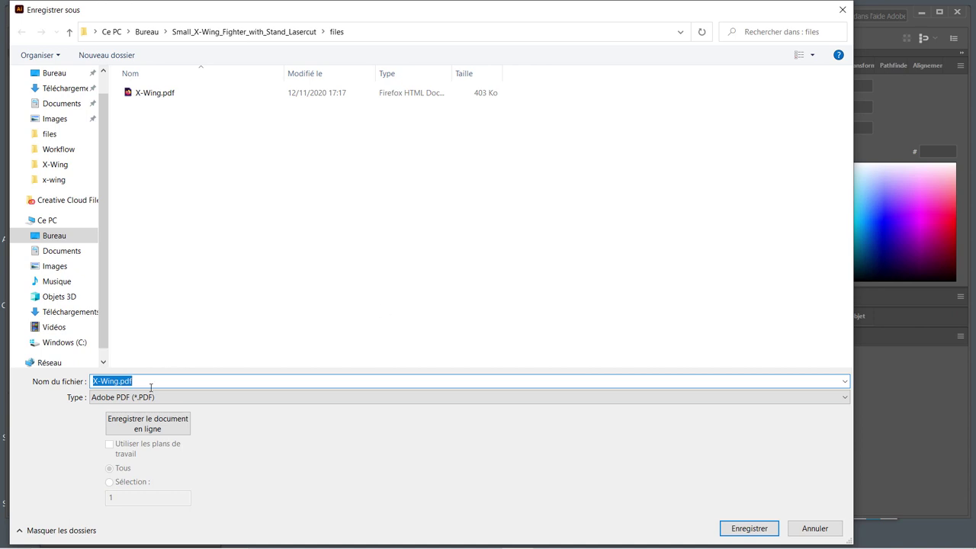
{"action": "left_click", "coordinate": [113, 381]}
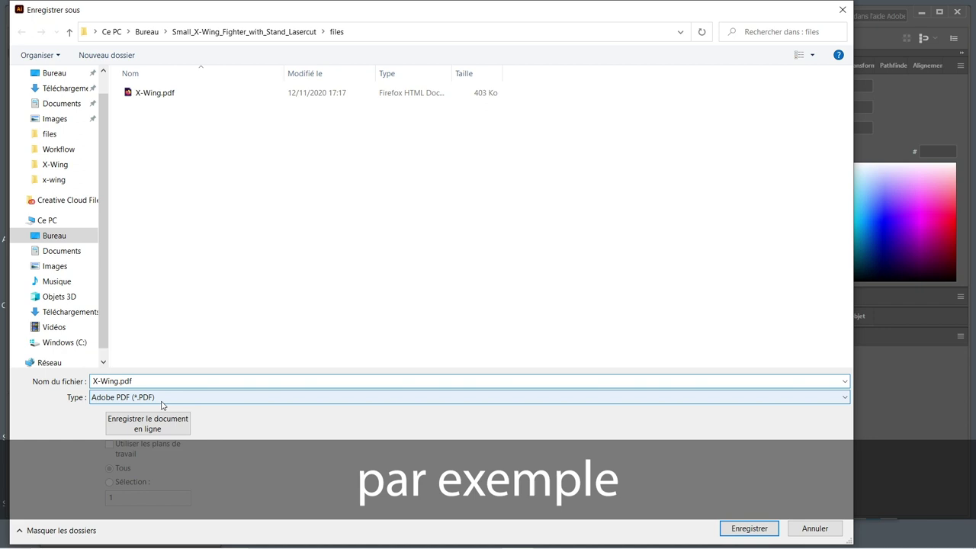
{"action": "type", "text": "2"}
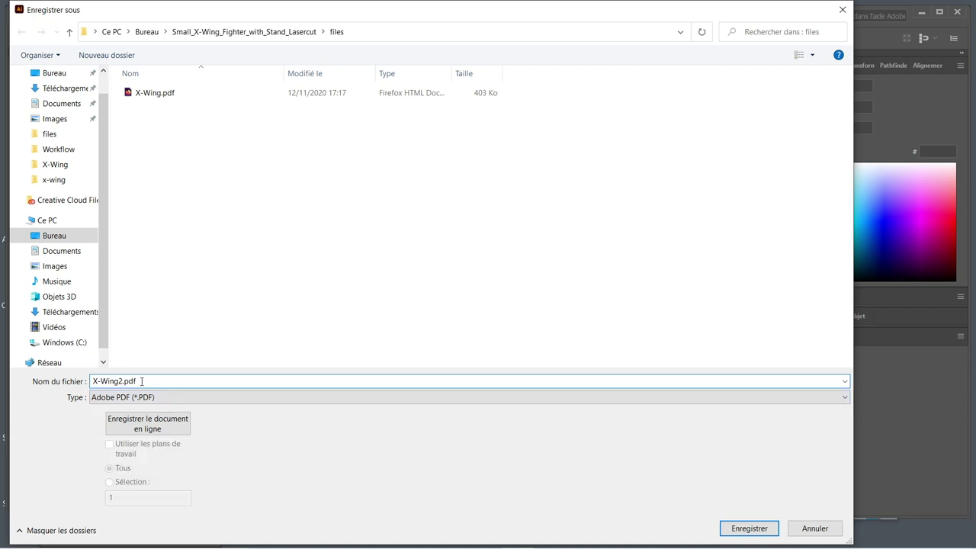
{"action": "left_click", "coordinate": [742, 528]}
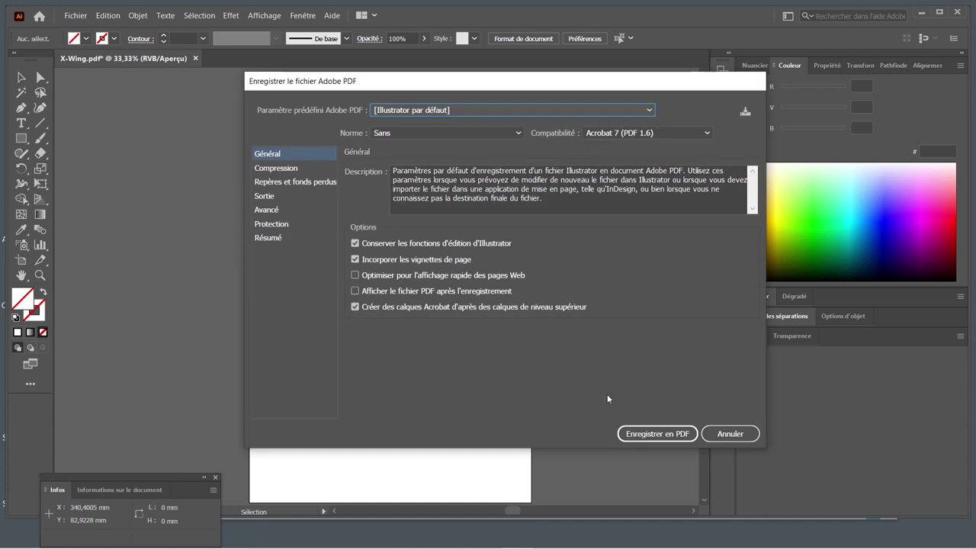
{"action": "left_click", "coordinate": [665, 436]}
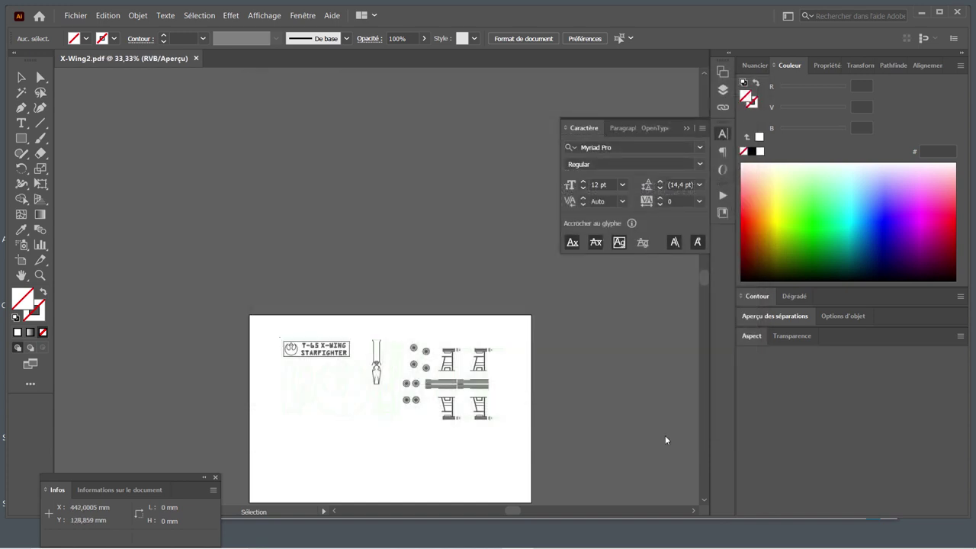